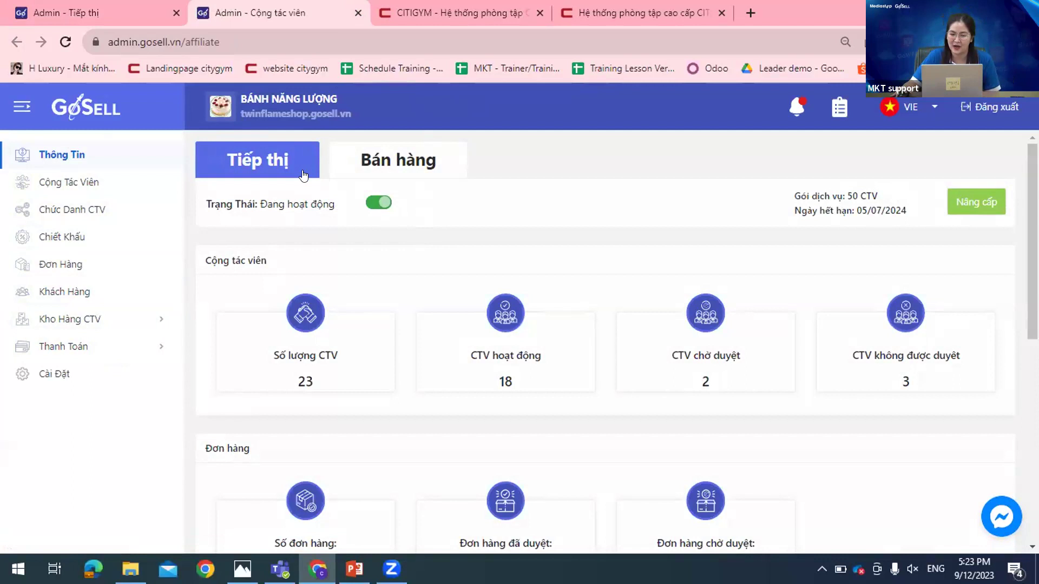
# Step: View the Bán hàng and Tiếp thị collaborator overviews, and bring up the commission list under Chiết Khấu
pyautogui.click(379, 162)
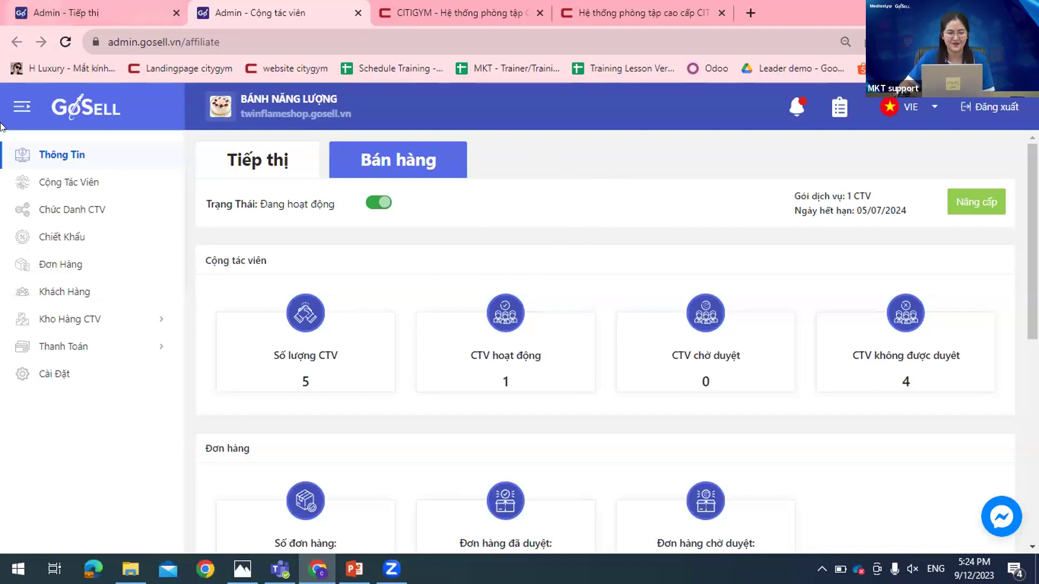
pyautogui.click(318, 168)
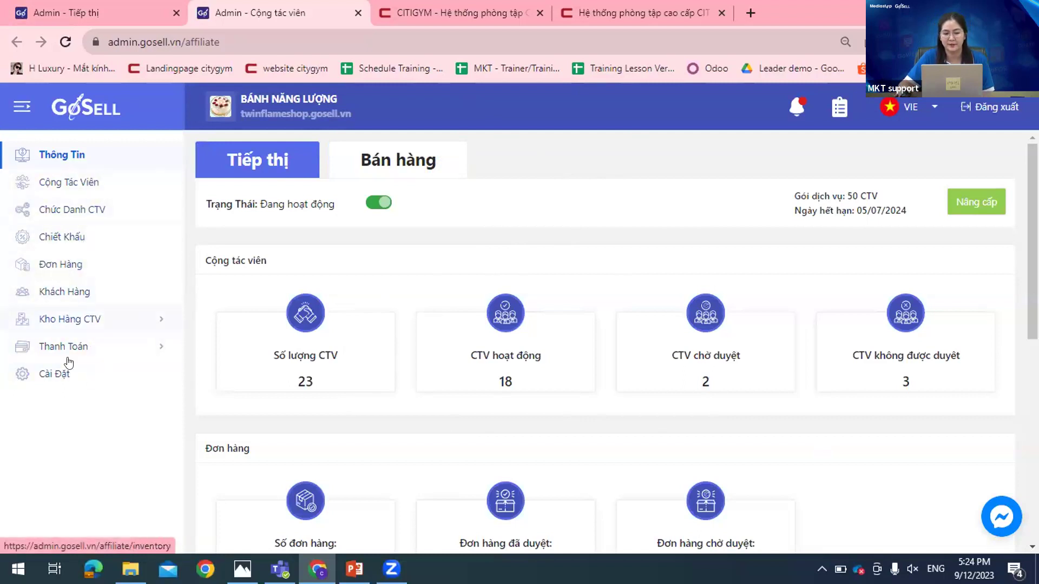
pyautogui.click(78, 242)
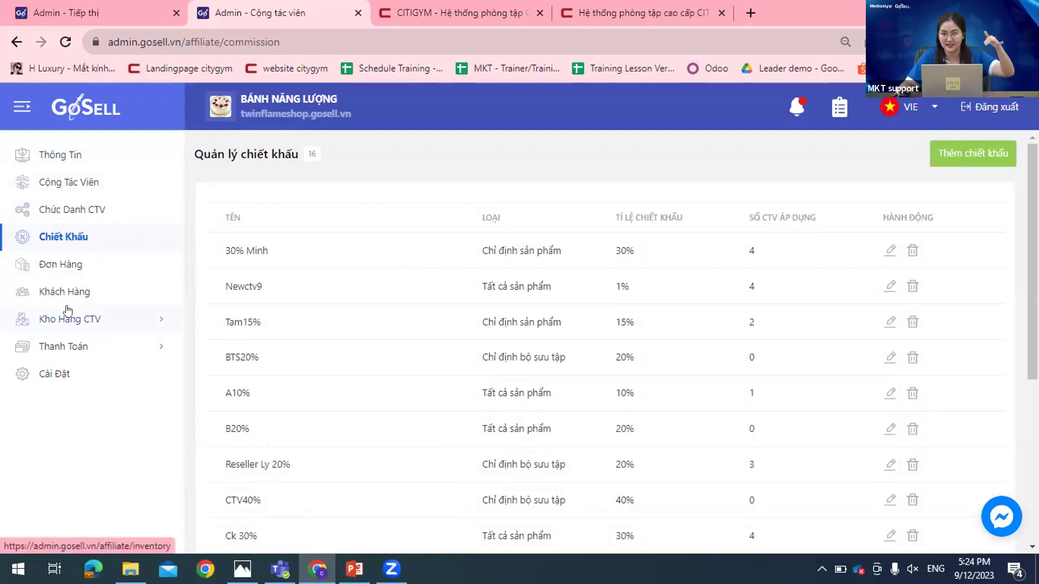
# Step: Switch to the OCCOP presentation in PowerPoint, show slide 11 with the collaborator hierarchy full screen, and end the slide show
pyautogui.moveTo(360, 556)
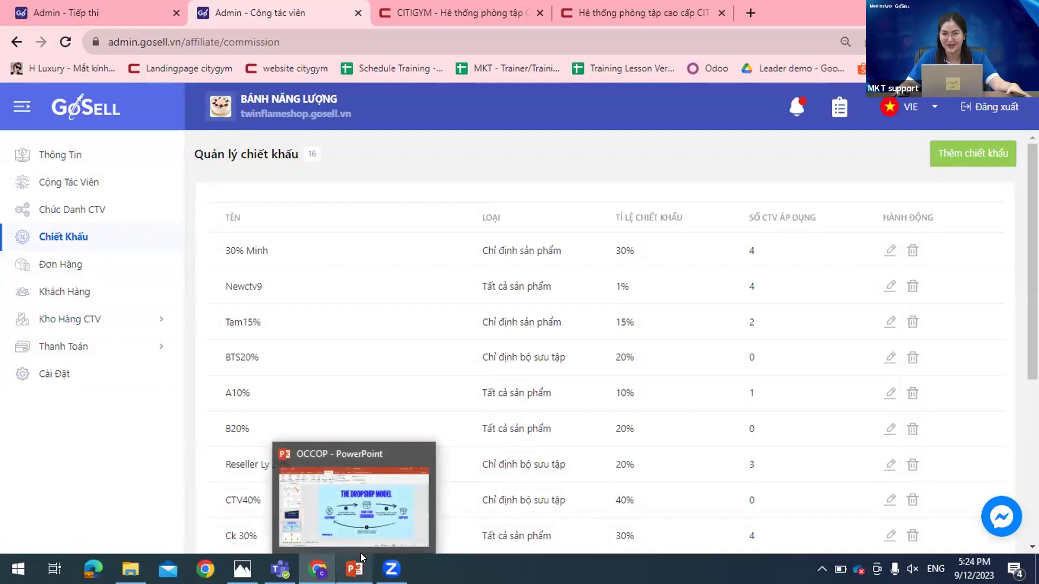
pyautogui.click(366, 526)
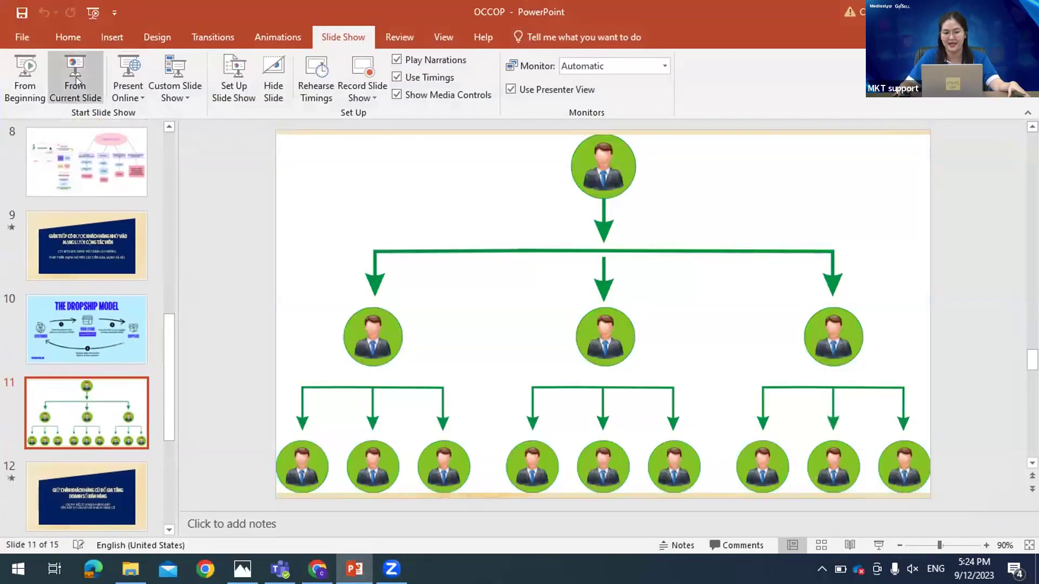
pyautogui.click(76, 81)
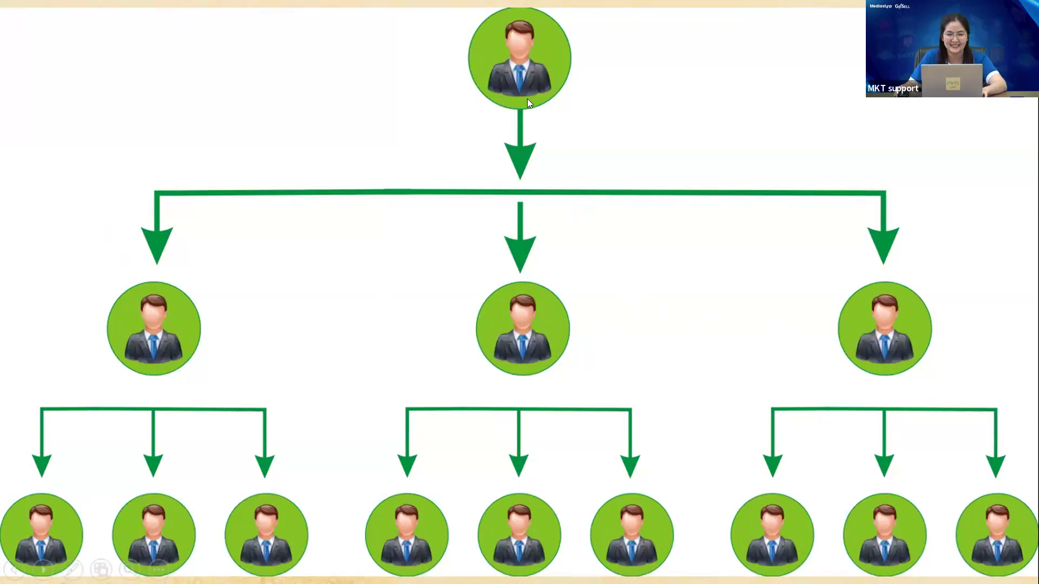
pyautogui.press('Escape')
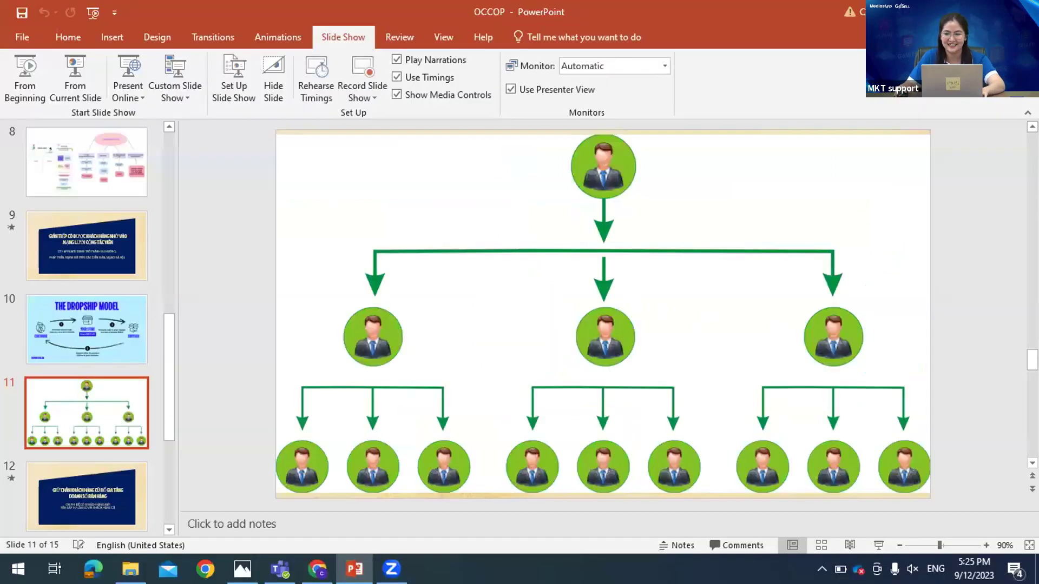
# Step: Return to the GoSell admin and review the collaborator orders, customers and payment information, including the unpaid commission total
pyautogui.hotkey('alt', 'Tab')
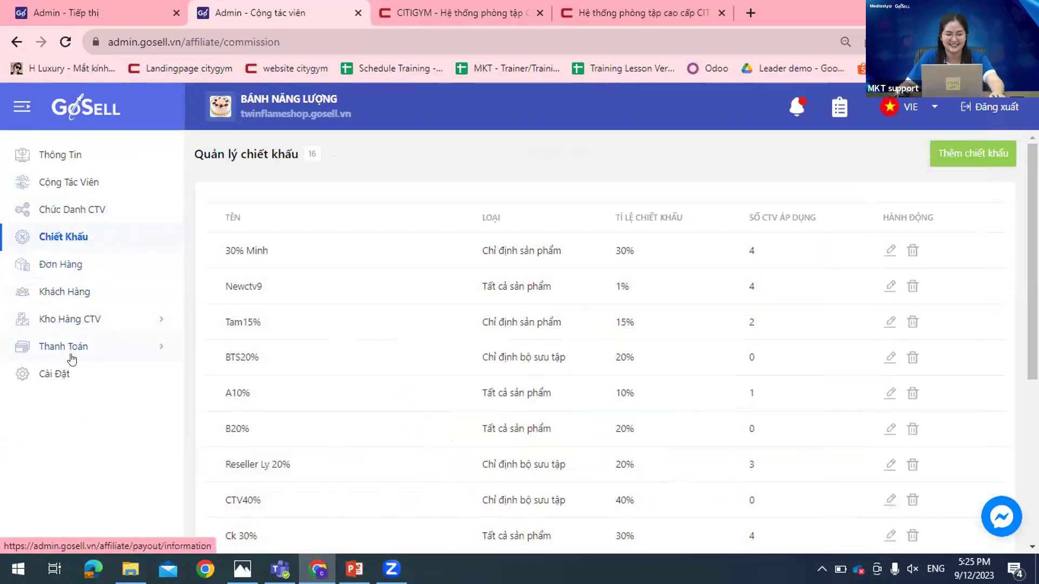
pyautogui.click(67, 266)
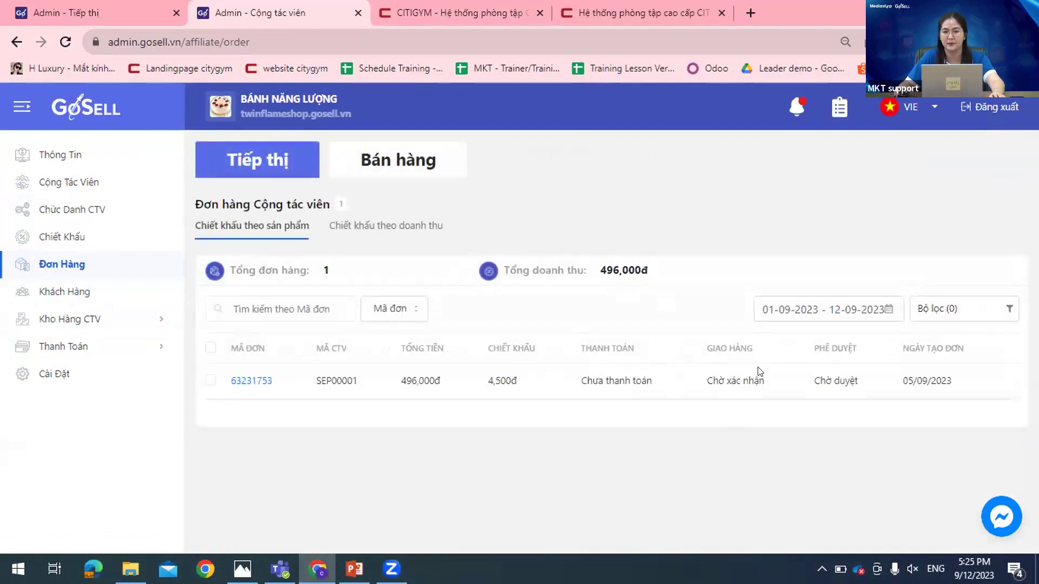
pyautogui.click(106, 290)
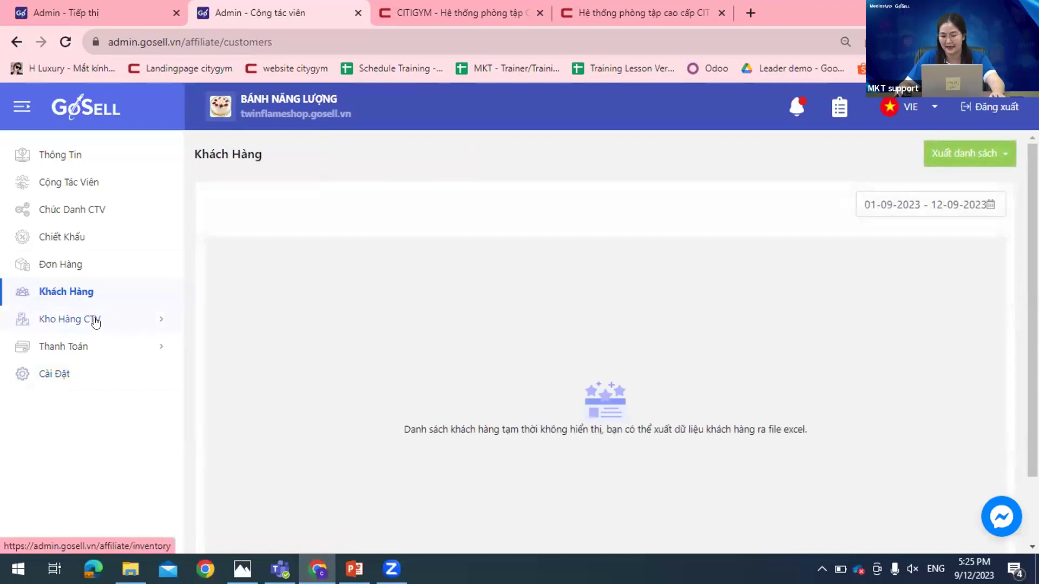
pyautogui.click(89, 347)
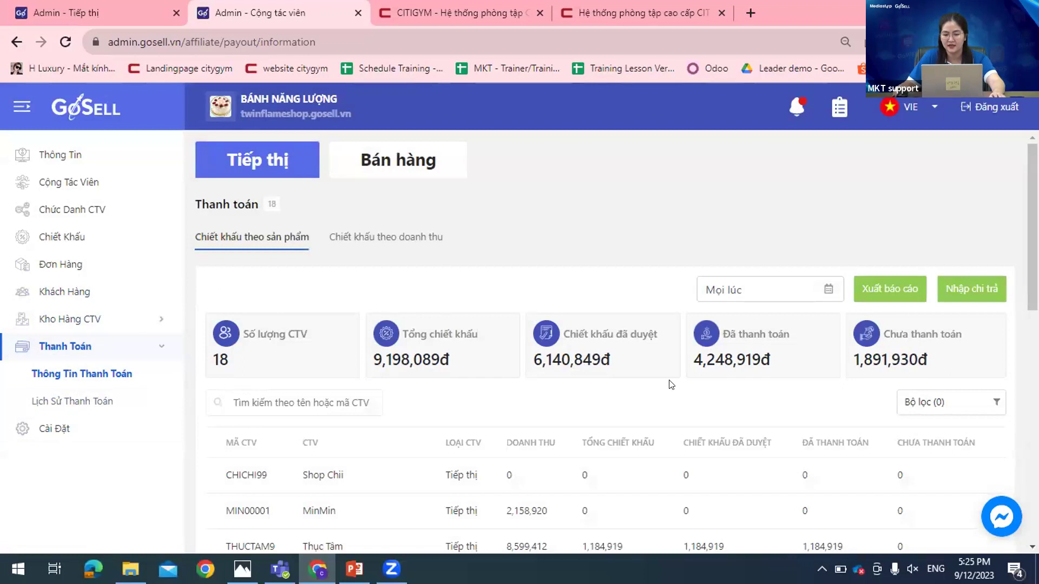
pyautogui.scroll(-2, 676, 385)
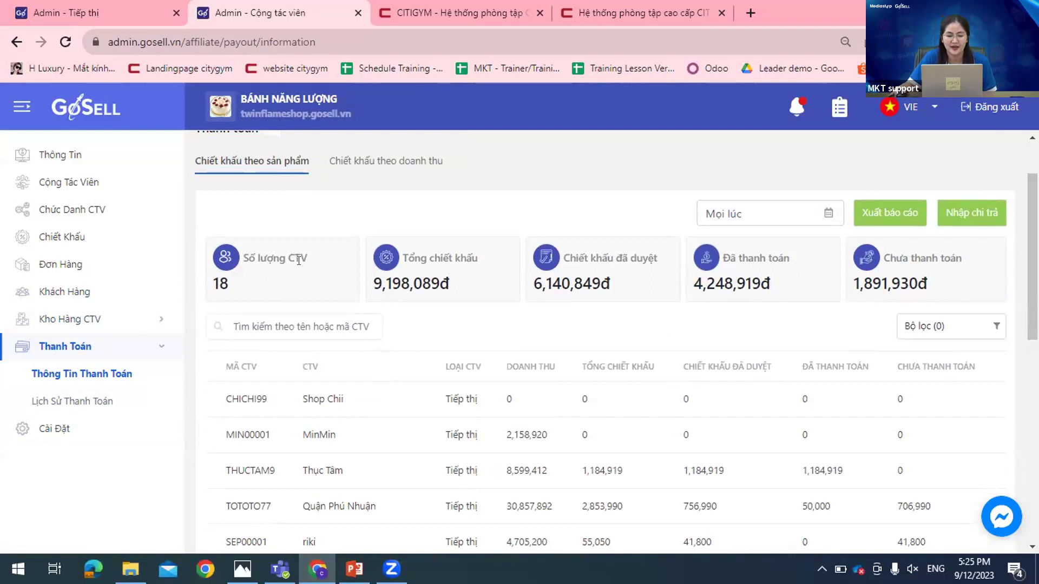
pyautogui.moveTo(851, 288); pyautogui.dragTo(968, 322)
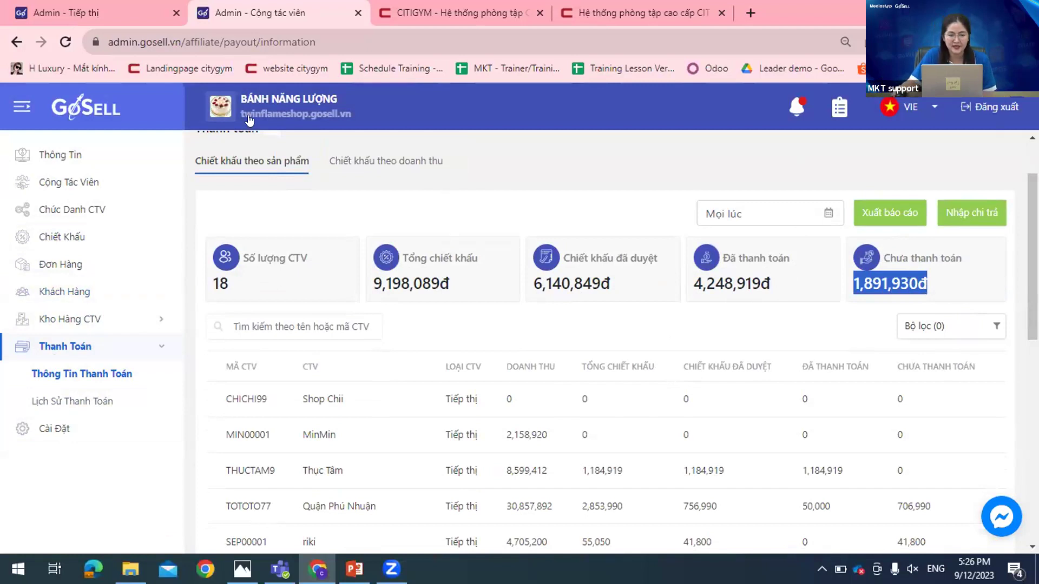
# Step: Open the Cộng tác viên page of the signed-in account on the twinflameshop.gosell.vn storefront
pyautogui.click(835, 121)
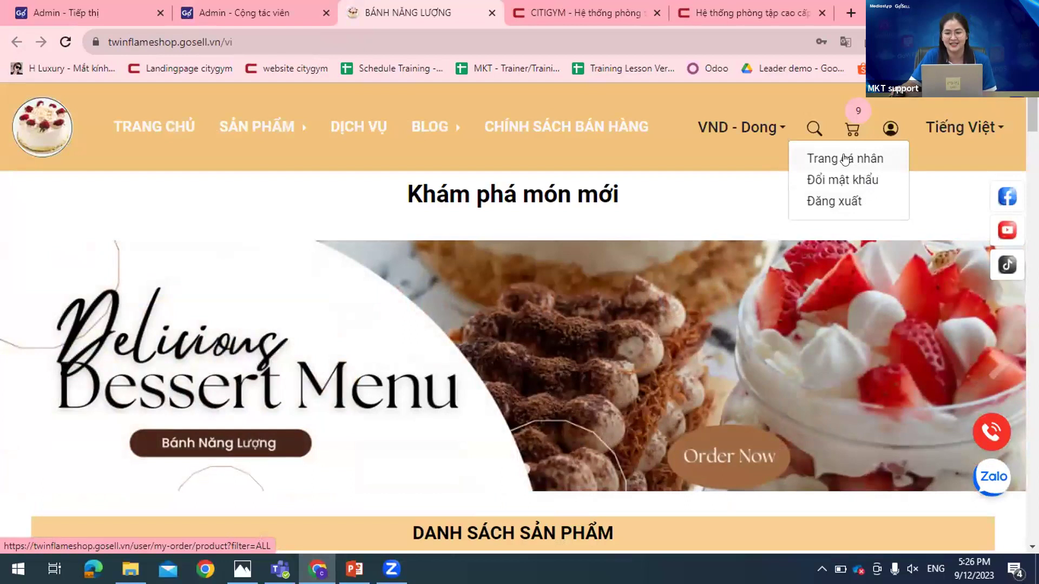
pyautogui.click(847, 162)
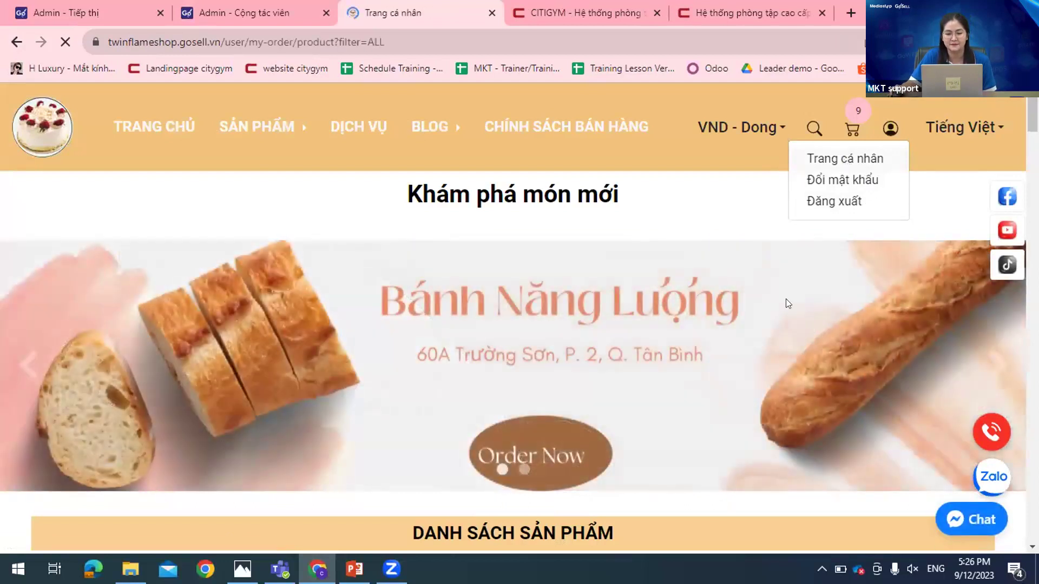
pyautogui.scroll(-5, 216, 308)
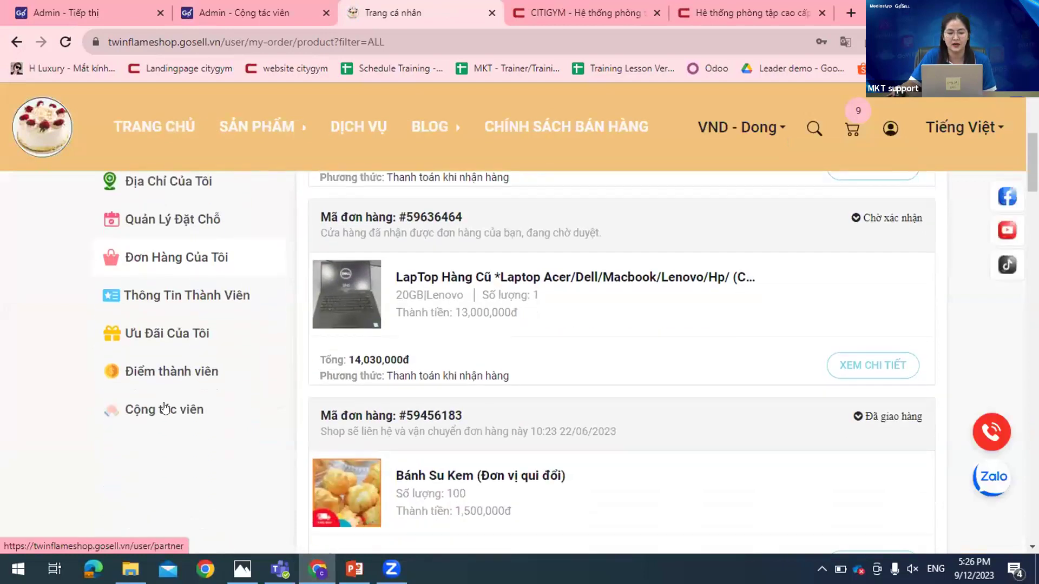
pyautogui.click(165, 409)
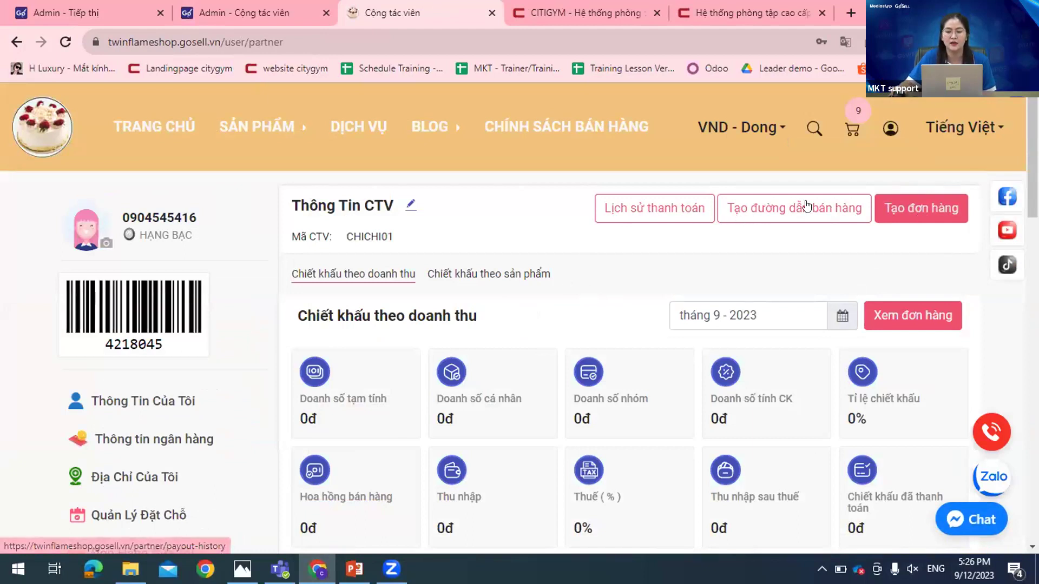
pyautogui.click(780, 209)
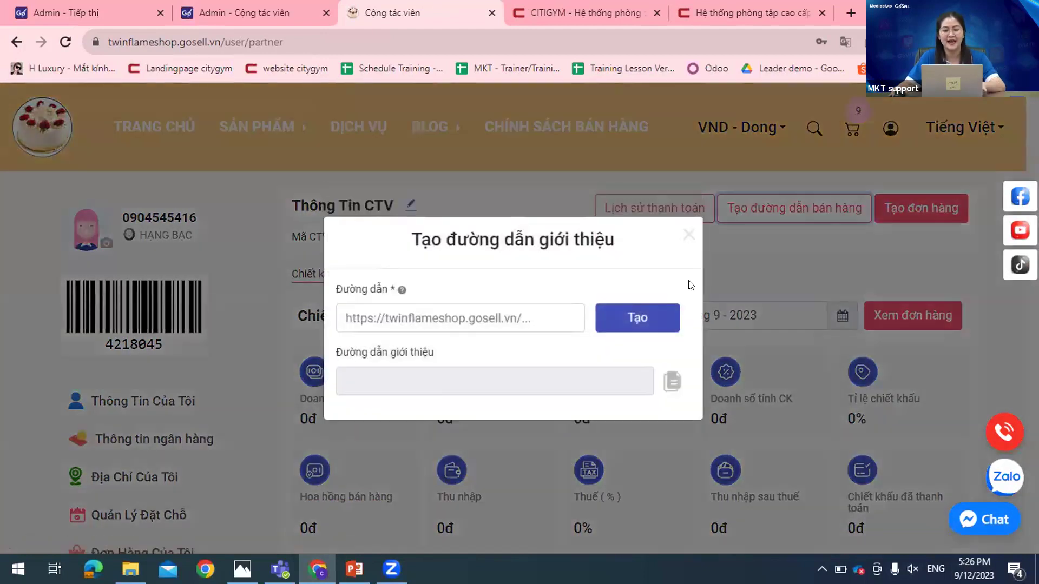
pyautogui.click(687, 234)
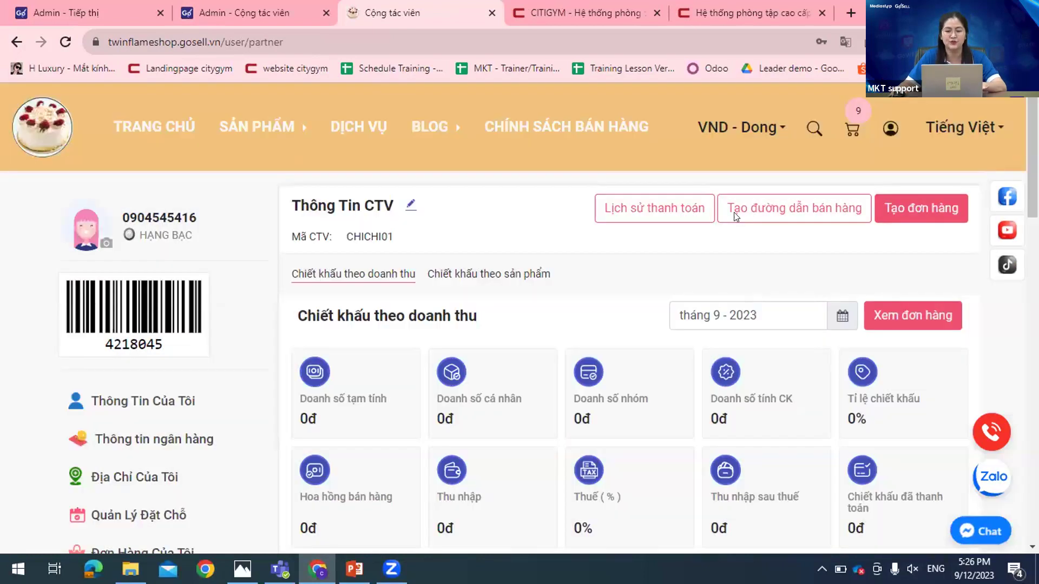
pyautogui.click(739, 211)
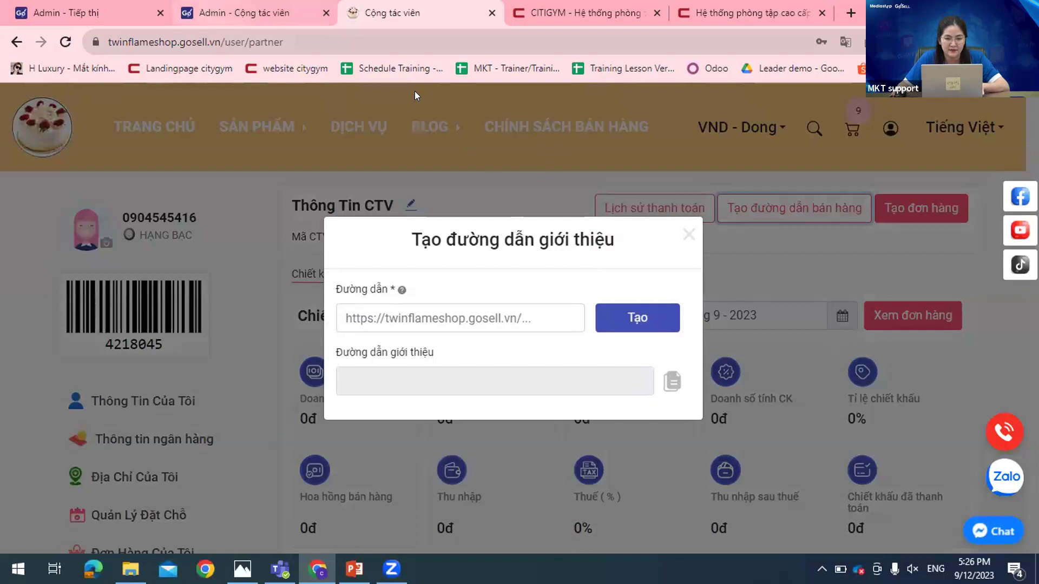
pyautogui.click(685, 242)
# Step: Open the Bánh Sinh Nhật SN01 product page from the store's product list and copy its web address
pyautogui.click(254, 126)
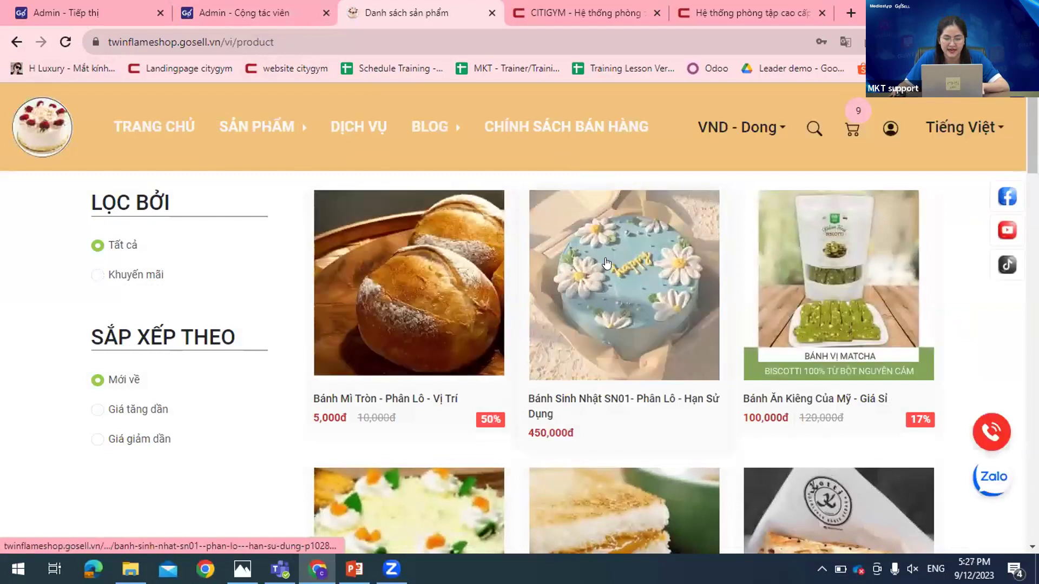
pyautogui.click(606, 264)
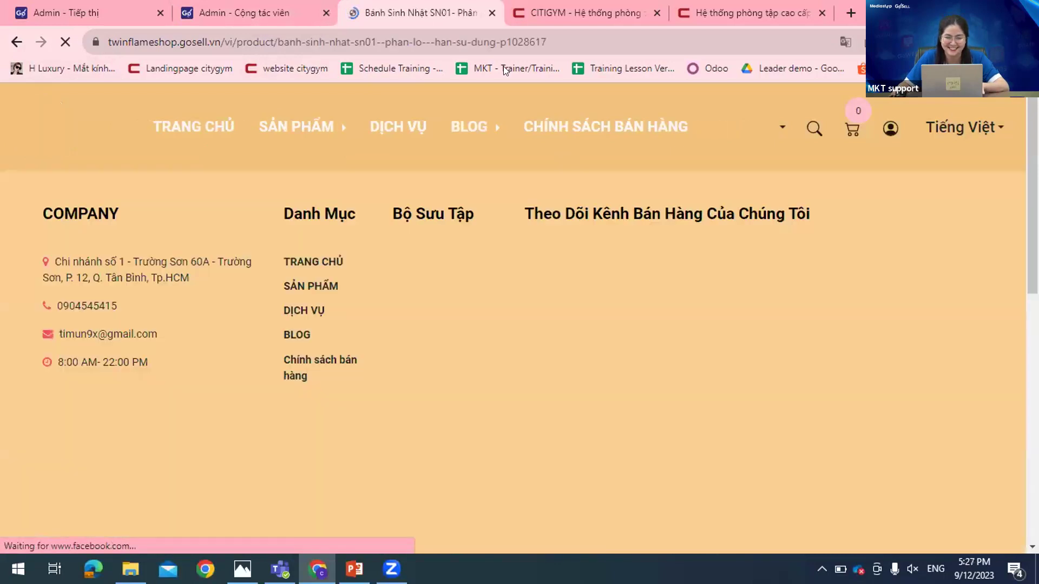
pyautogui.hotkey('ctrl', 'l')
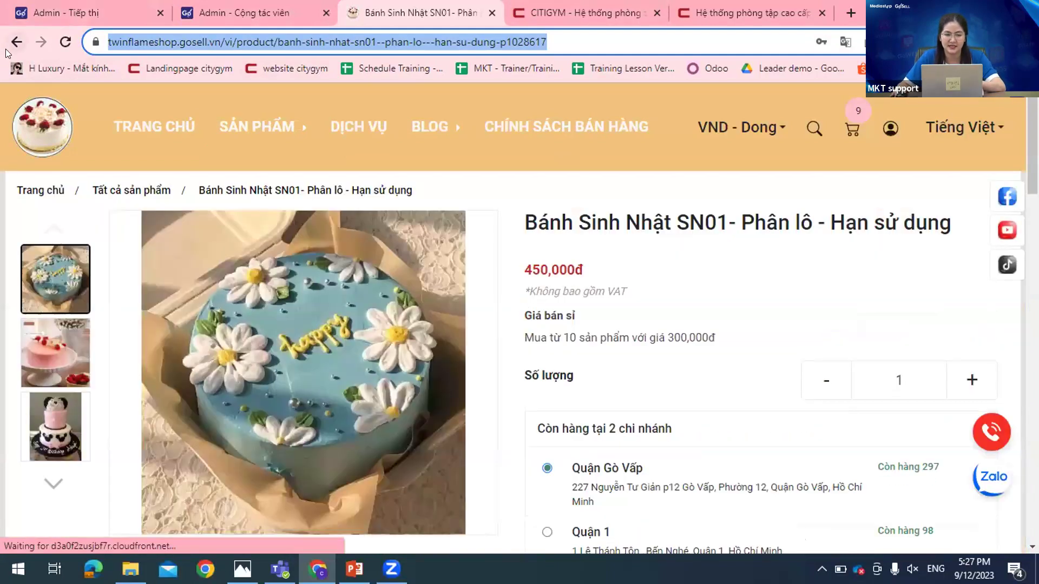
pyautogui.press('End')
# Step: Leave the product page and go back to the Cộng tác viên page of the storefront account
pyautogui.click(18, 46)
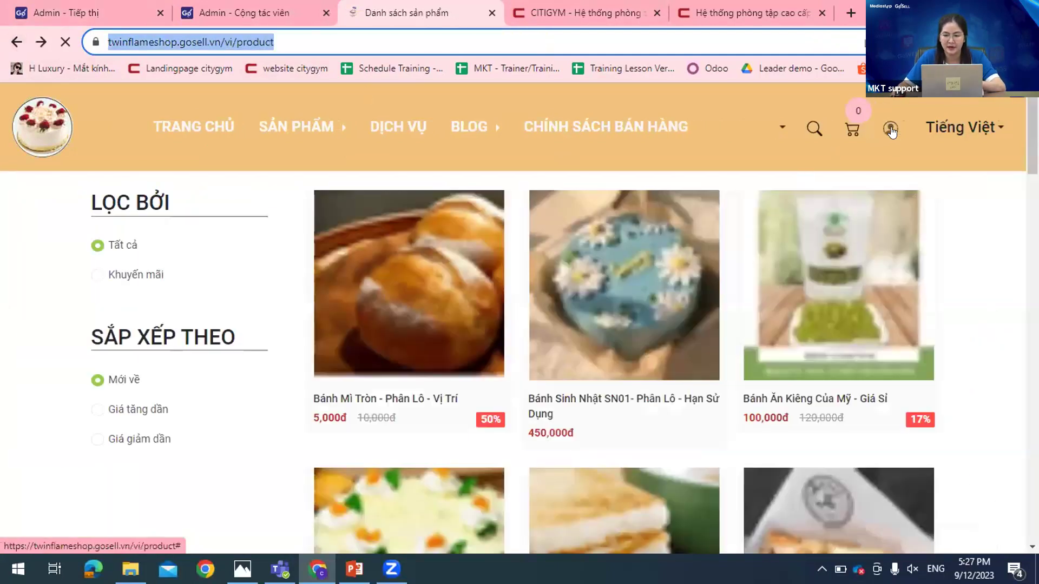
pyautogui.click(846, 159)
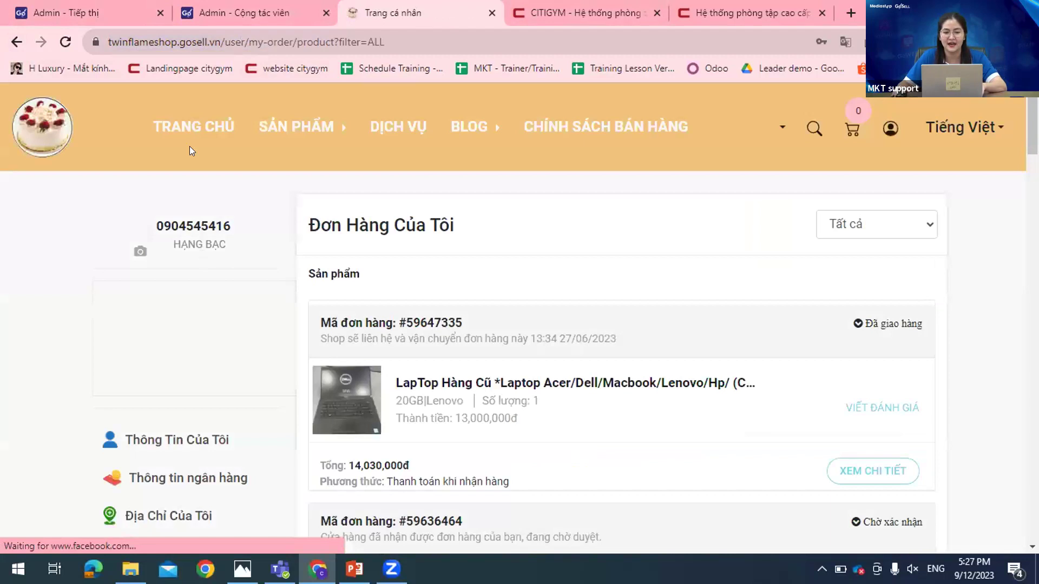
pyautogui.scroll(-5, 190, 142)
pyautogui.click(162, 341)
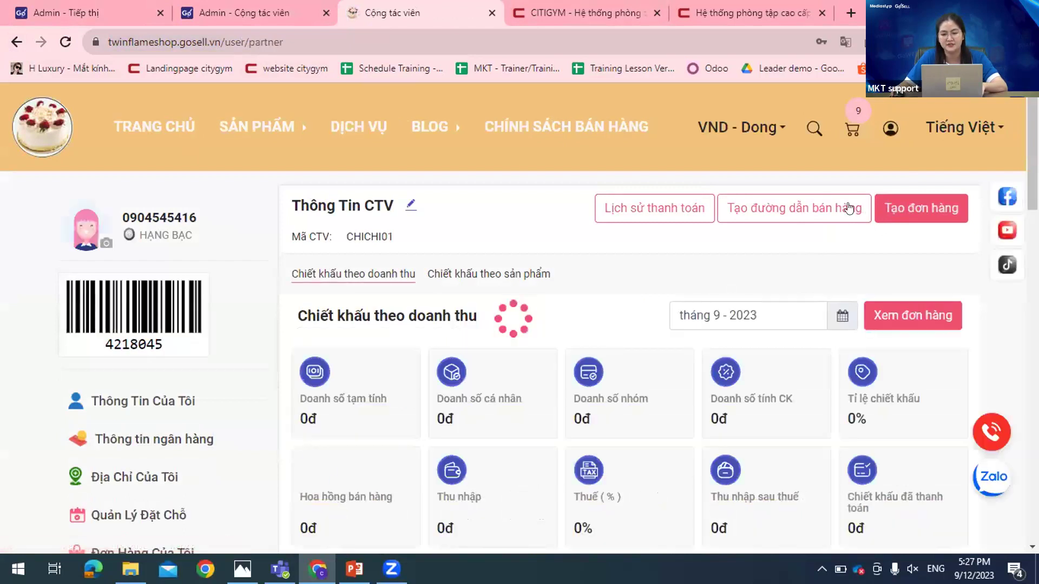
# Step: Create a referral link from the copied Bánh Sinh Nhật SN01 product address and copy the generated link
pyautogui.click(793, 209)
pyautogui.hotkey('ctrl', 'v')
pyautogui.click(627, 317)
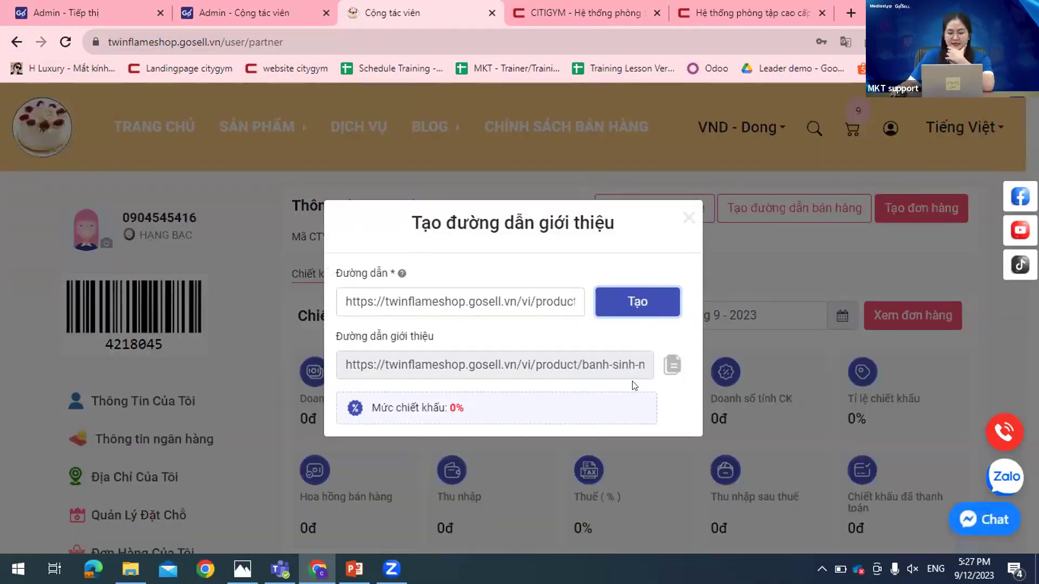
pyautogui.click(664, 371)
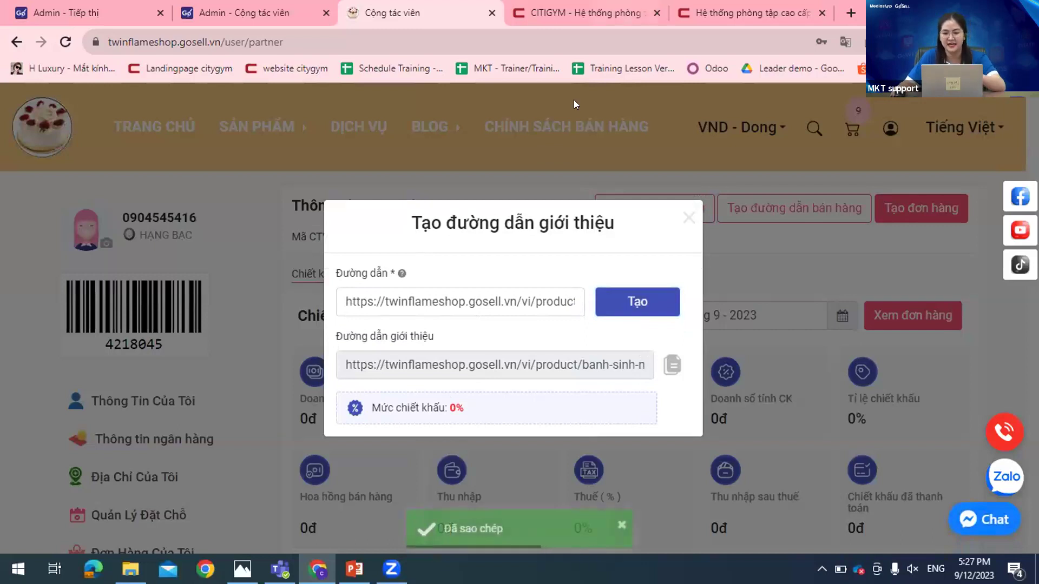
# Step: Open the copied referral link in a new browser tab
pyautogui.hotkey('ctrl', 't')
pyautogui.hotkey('ctrl', 'v')
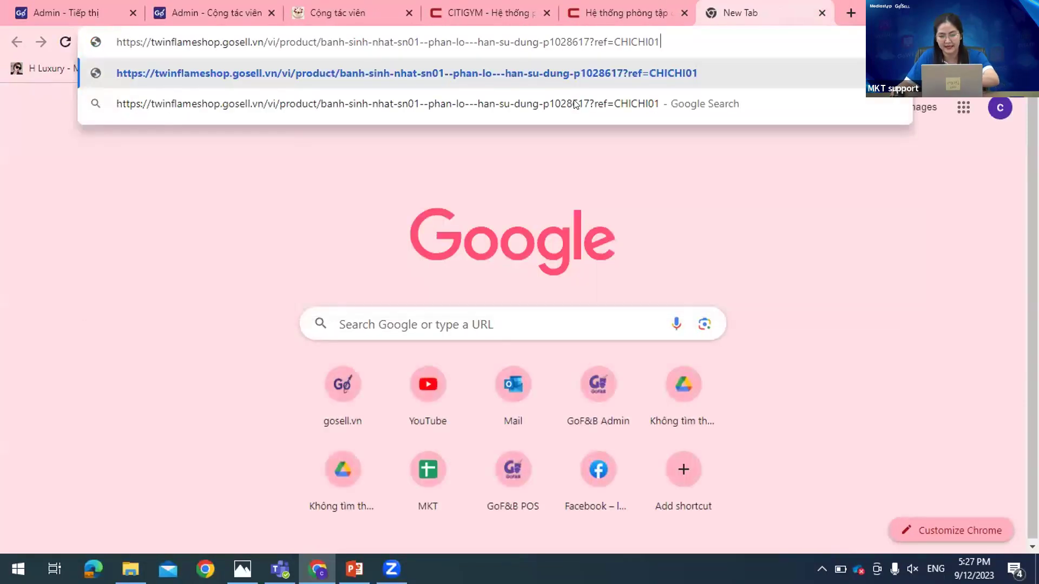
pyautogui.press('Return')
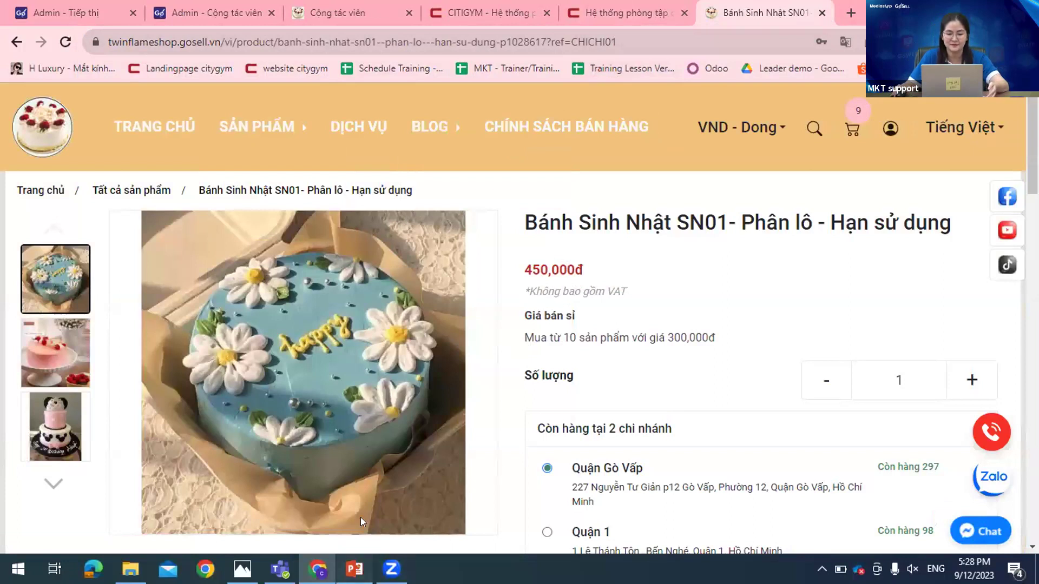
# Step: Switch back to PowerPoint and start the slide show from the collaborator hierarchy slide
pyautogui.hotkey('alt', 'Tab')
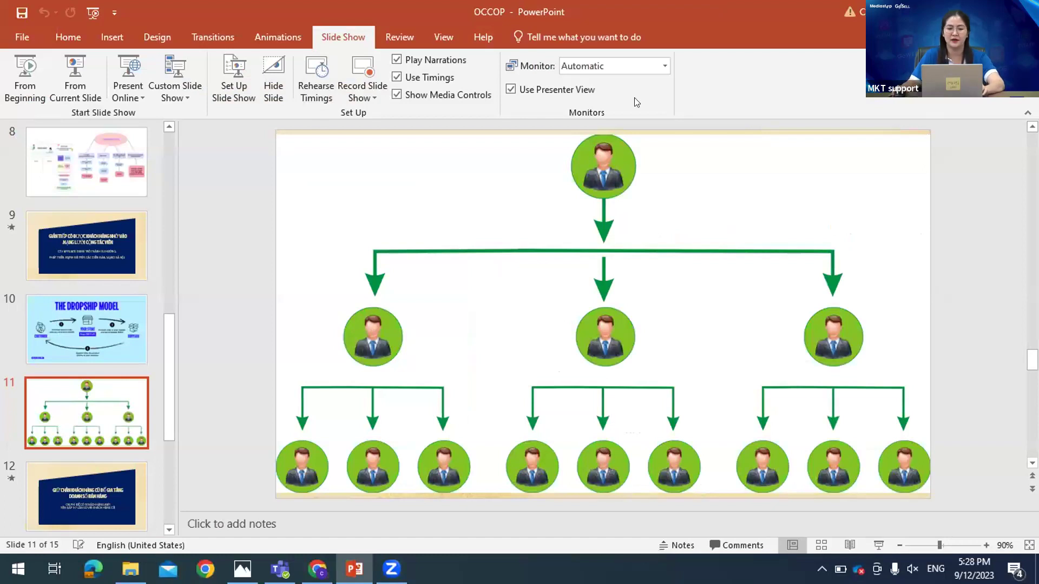
pyautogui.click(87, 78)
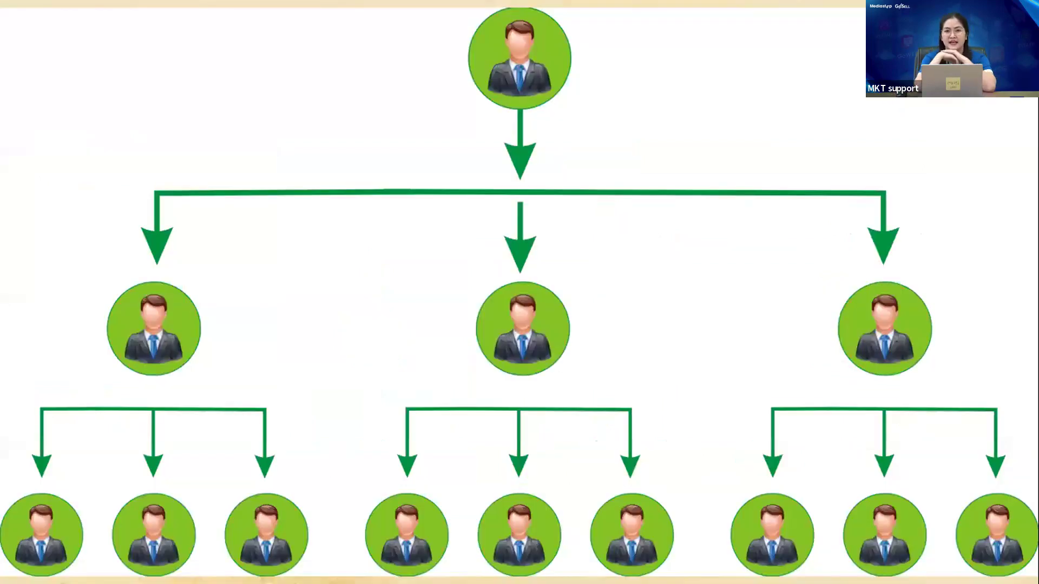
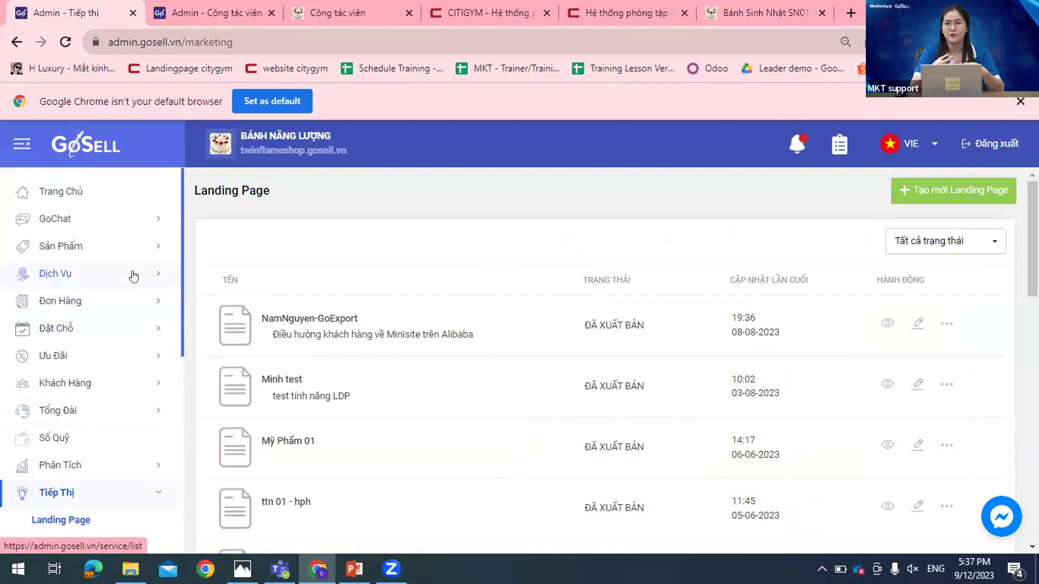
# Step: Open the full customer list under Khách Hàng and look through the customer records
pyautogui.scroll(-5, 121, 346)
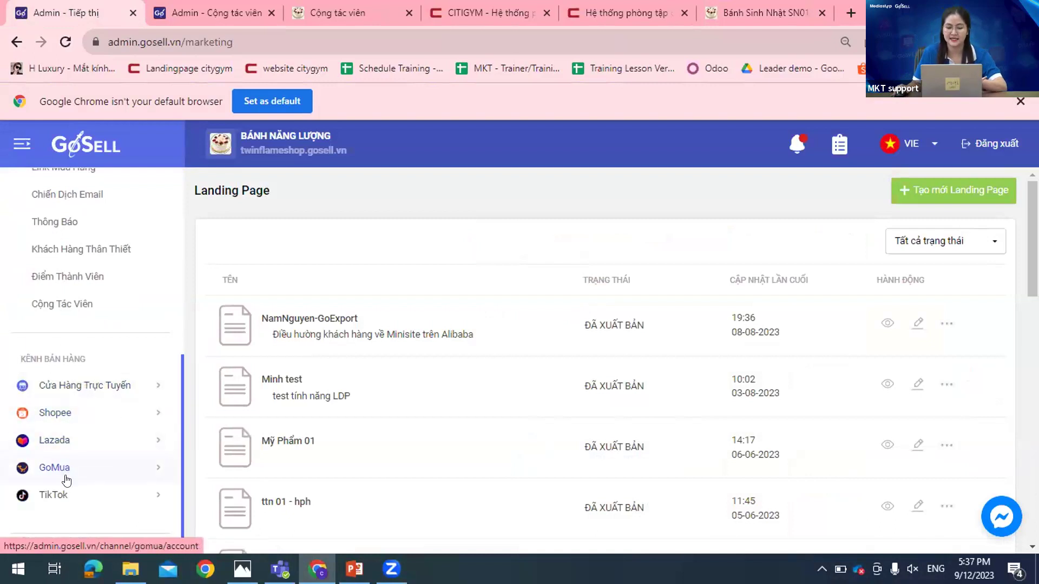
pyautogui.click(71, 504)
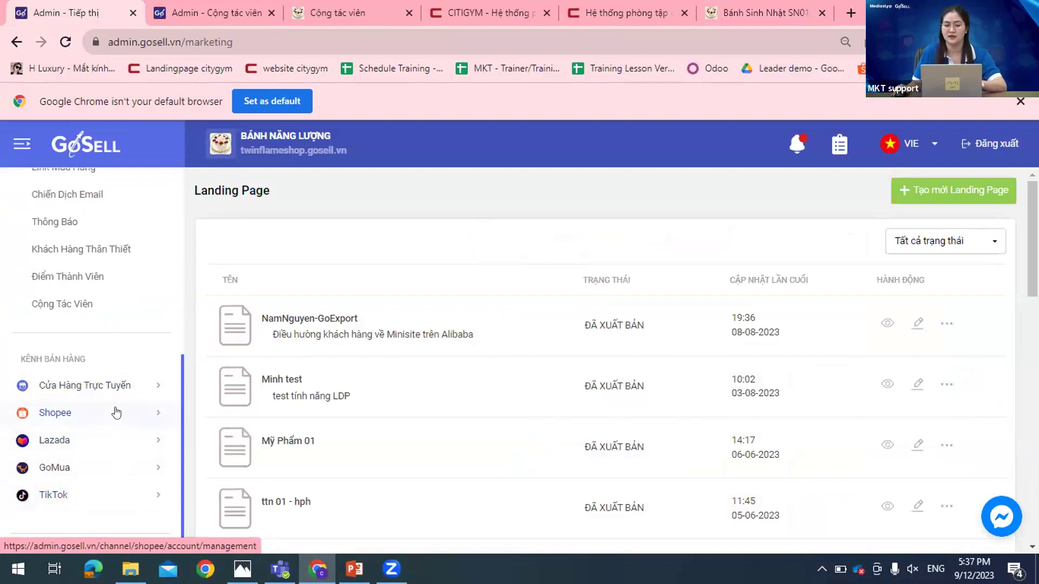
pyautogui.scroll(5, 53, 439)
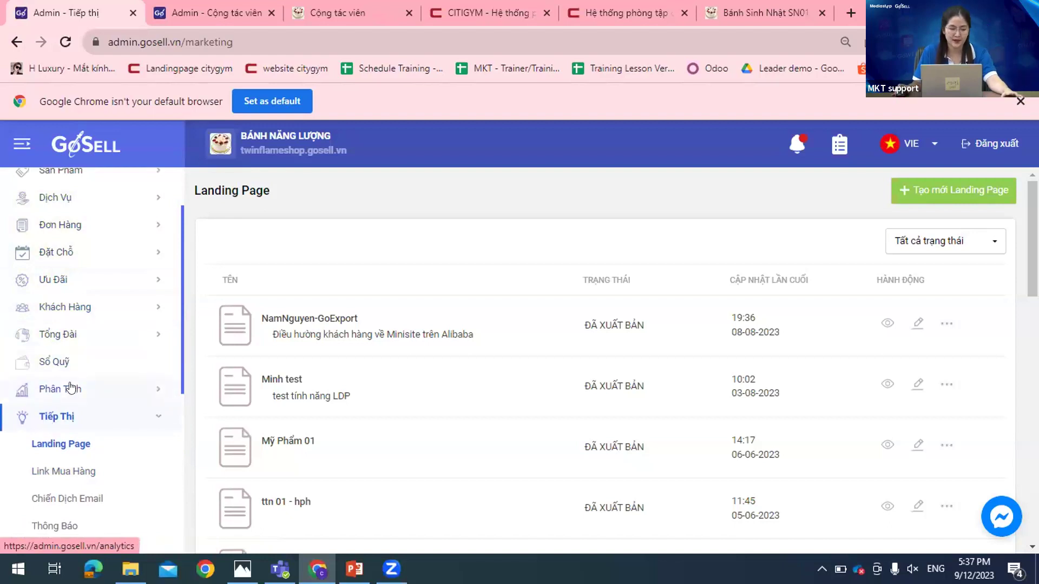
pyautogui.scroll(2, 72, 389)
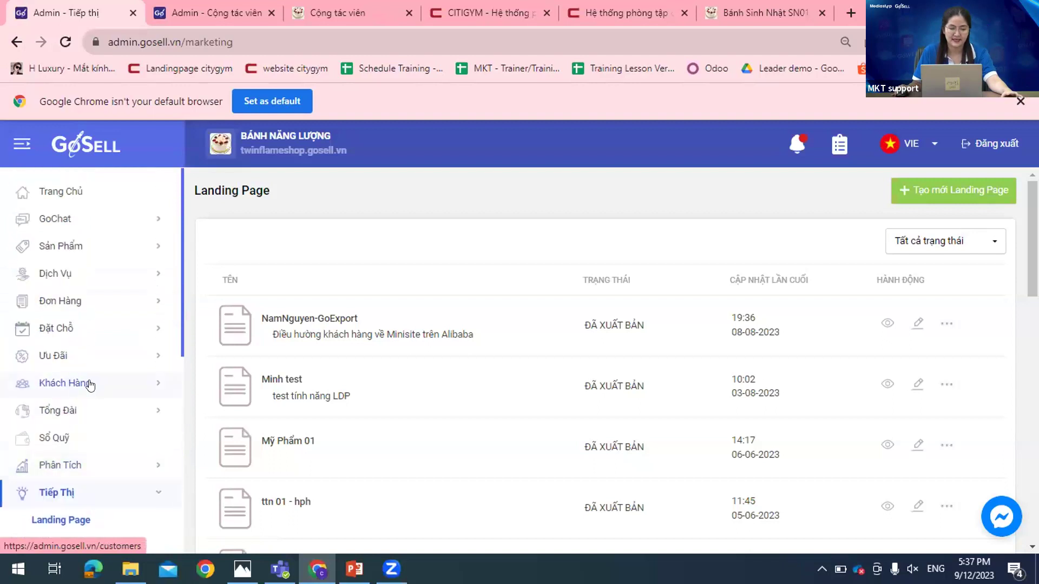
pyautogui.click(89, 385)
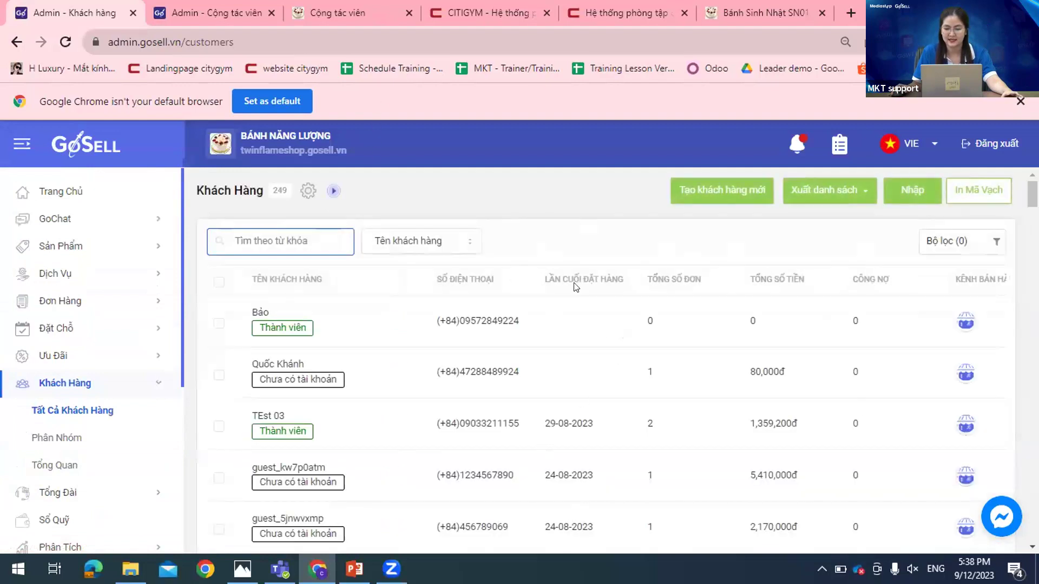
pyautogui.scroll(-10, 577, 286)
pyautogui.scroll(-15, 572, 289)
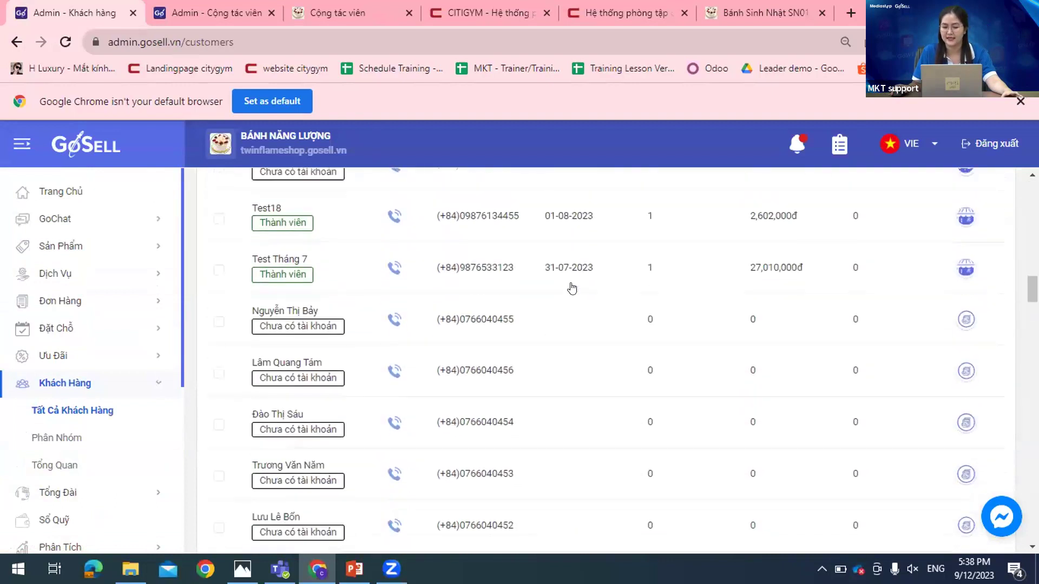
pyautogui.scroll(20, 574, 288)
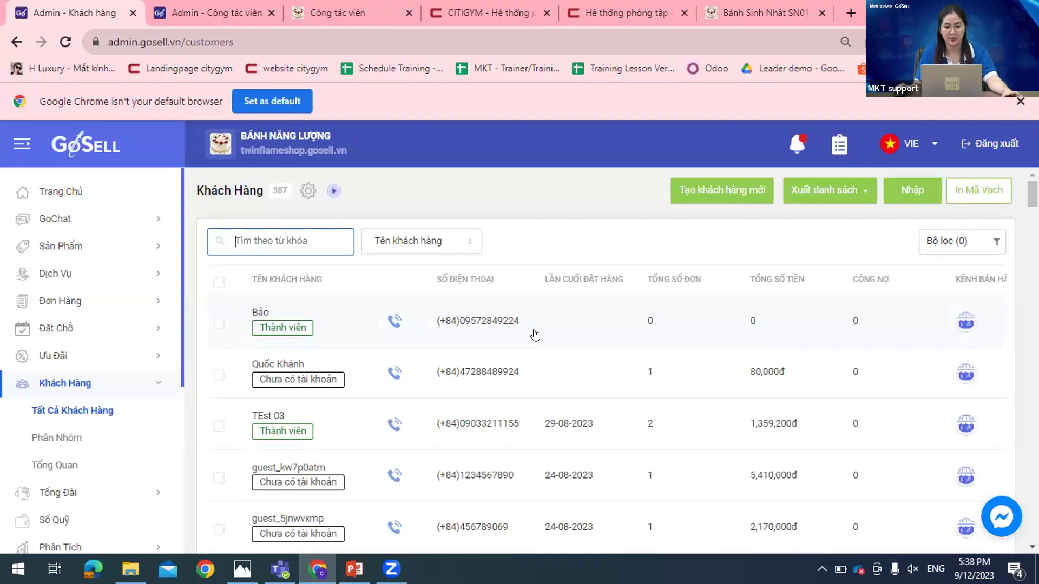
# Step: Open the form for a new customer, review its address, tag and note fields, and close it
pyautogui.click(905, 189)
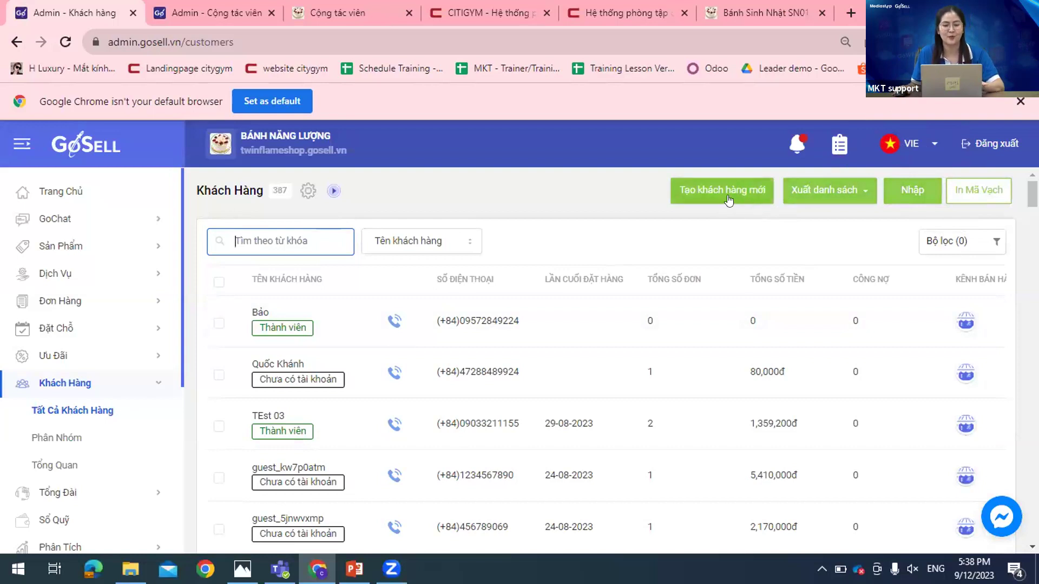
pyautogui.click(709, 201)
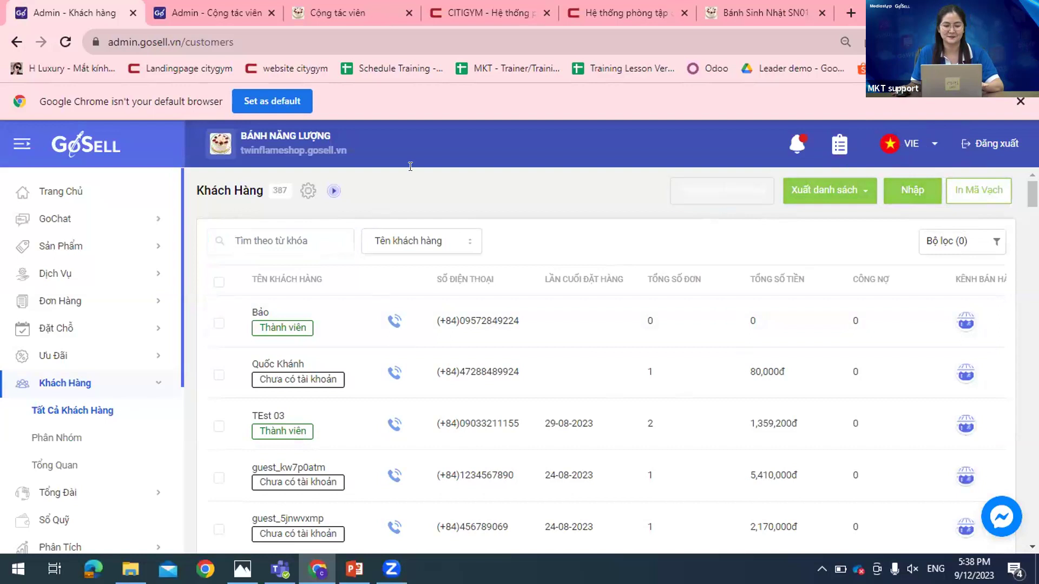
pyautogui.scroll(-3, 539, 400)
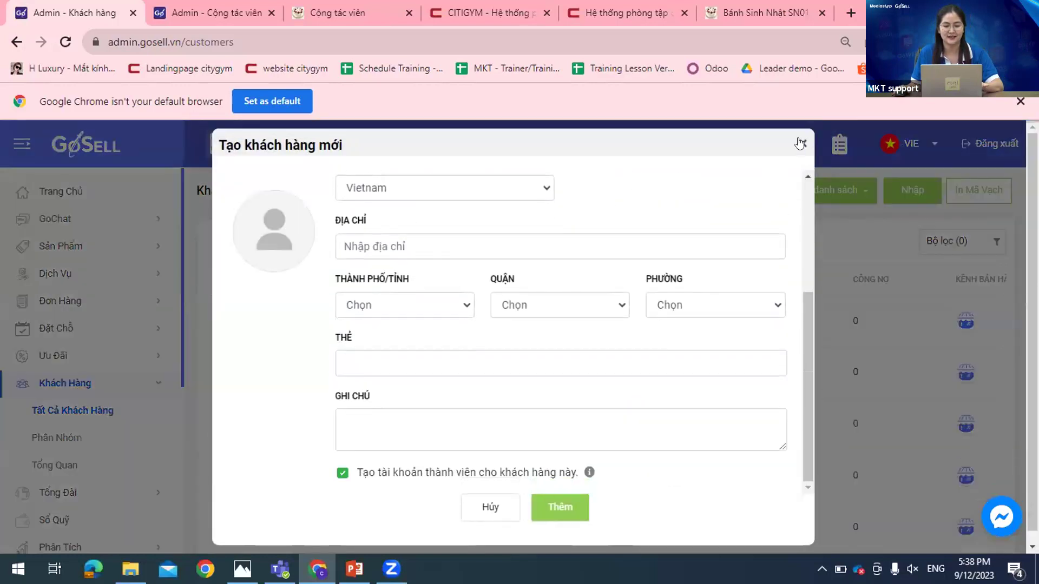
pyautogui.click(918, 322)
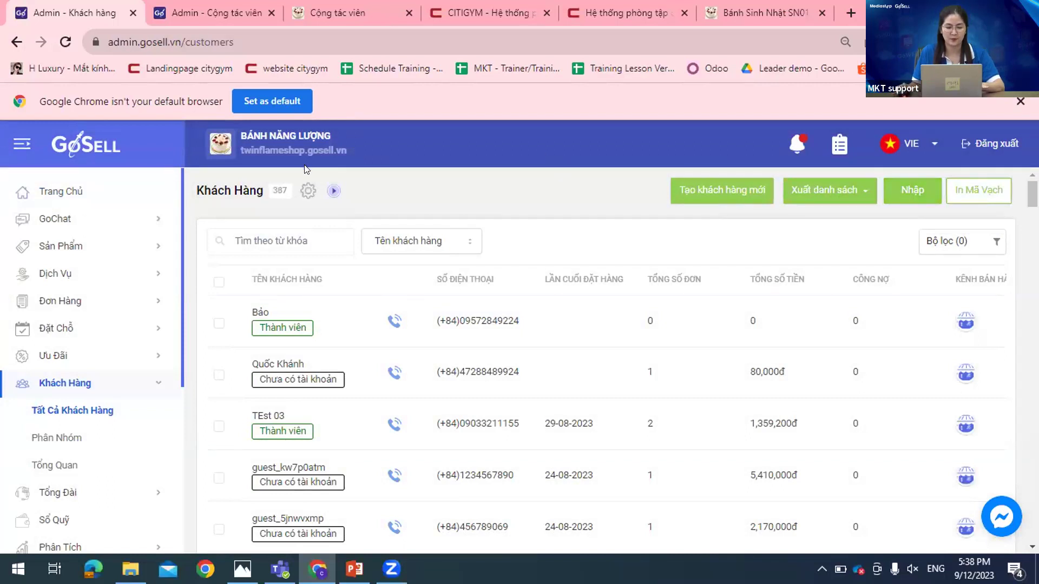
# Step: Go to the customer segments page (Phân Nhóm) and open the form for a new customer group
pyautogui.scroll(-3, 352, 232)
pyautogui.scroll(3, 152, 309)
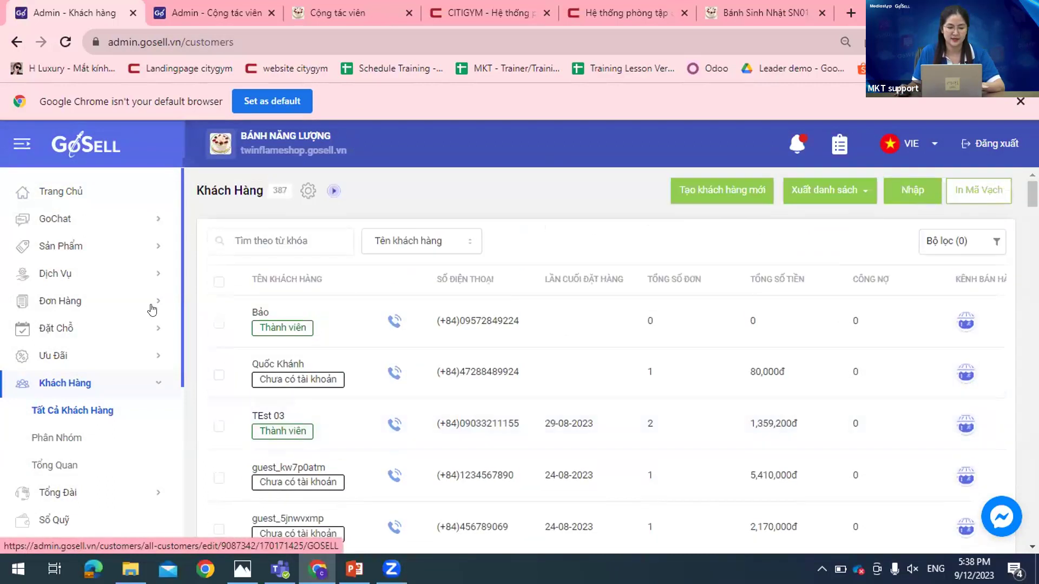
pyautogui.scroll(-2, 57, 374)
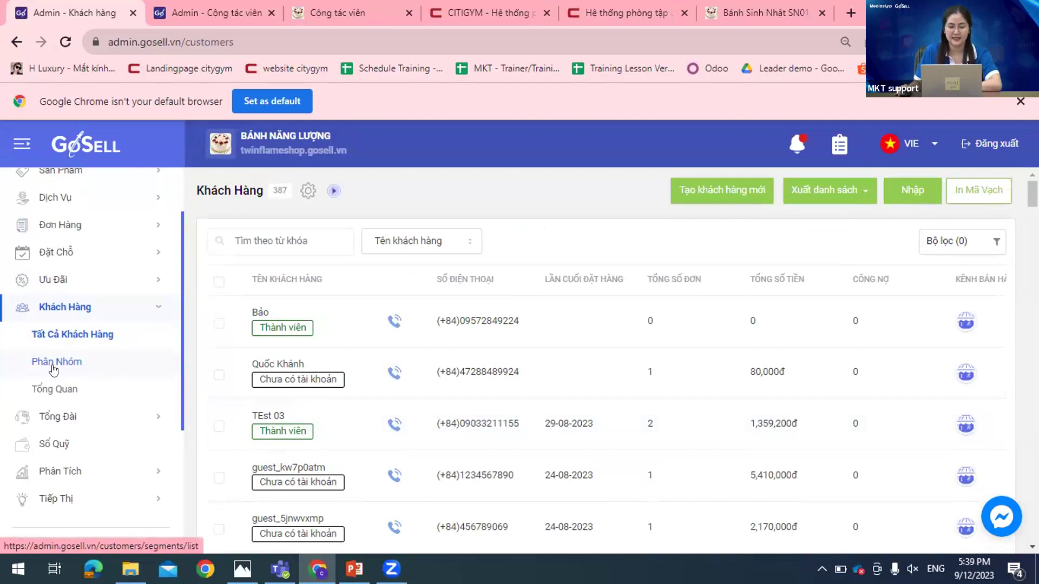
pyautogui.click(54, 362)
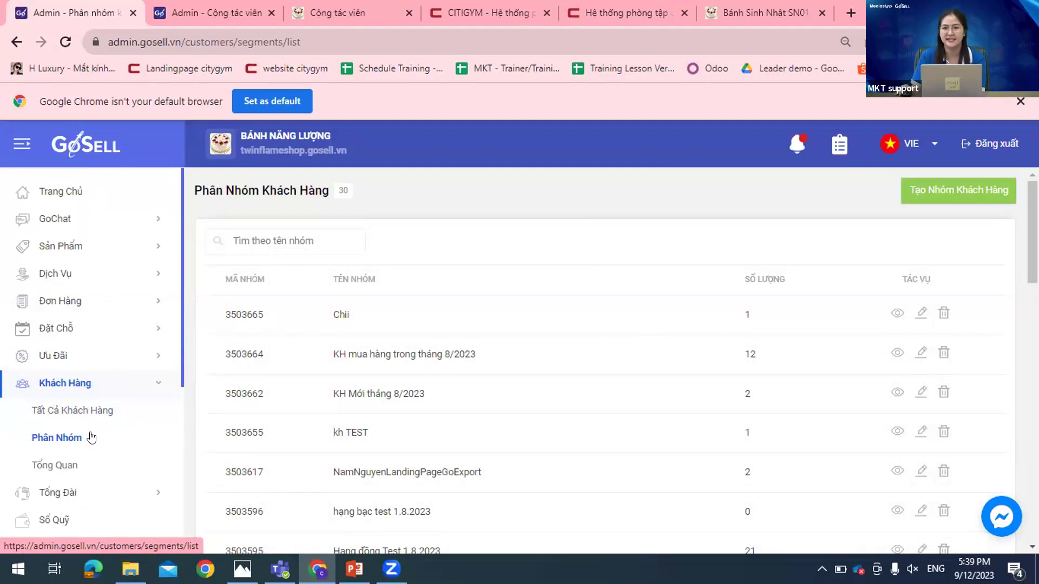
pyautogui.click(950, 192)
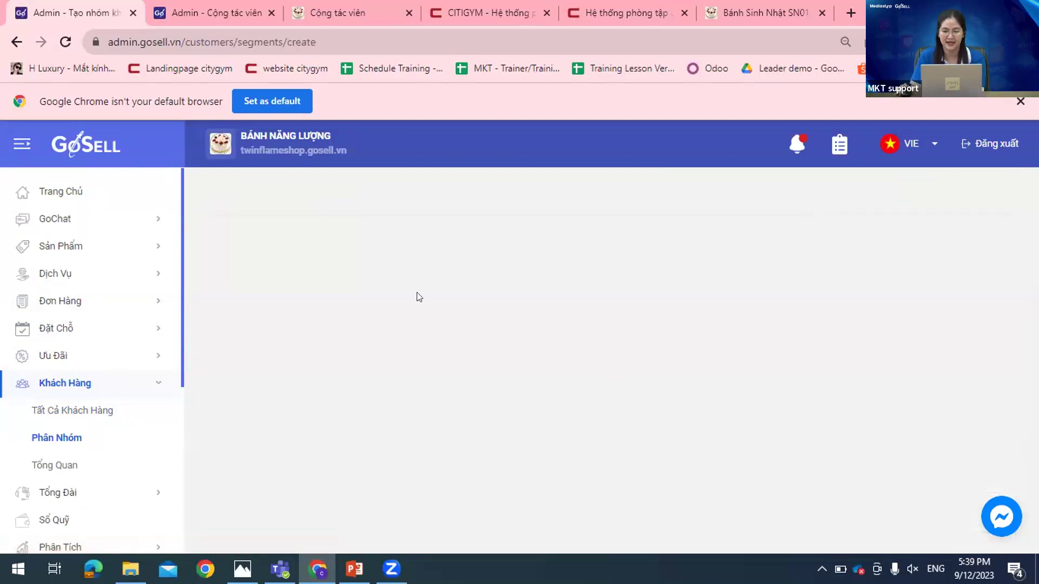
# Step: Set the group condition to Thông tin khách hàng with Thẻ khách hàng equal to a tag, and show the available tags
pyautogui.click(356, 432)
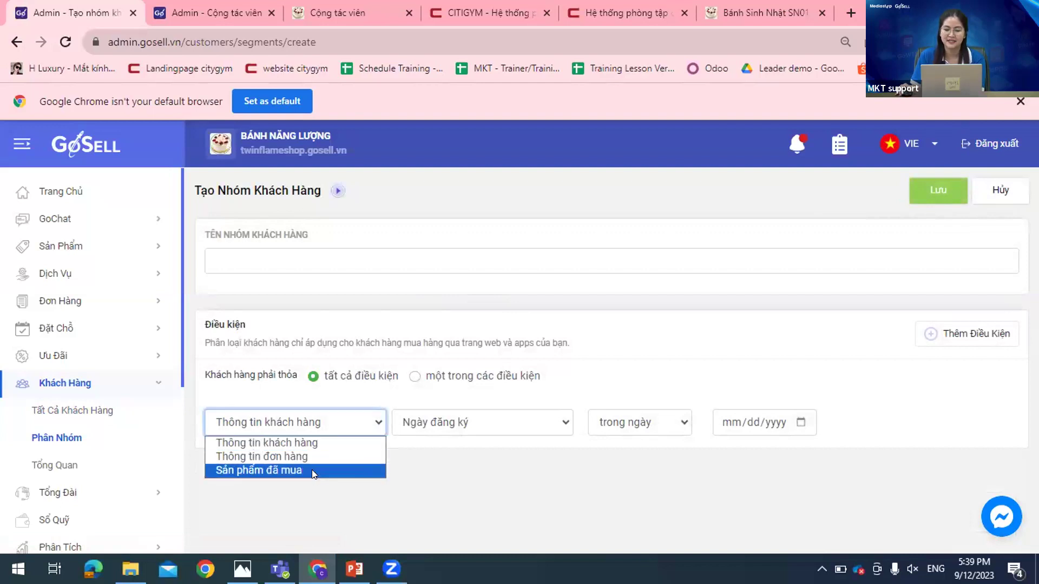
pyautogui.click(356, 443)
pyautogui.click(438, 426)
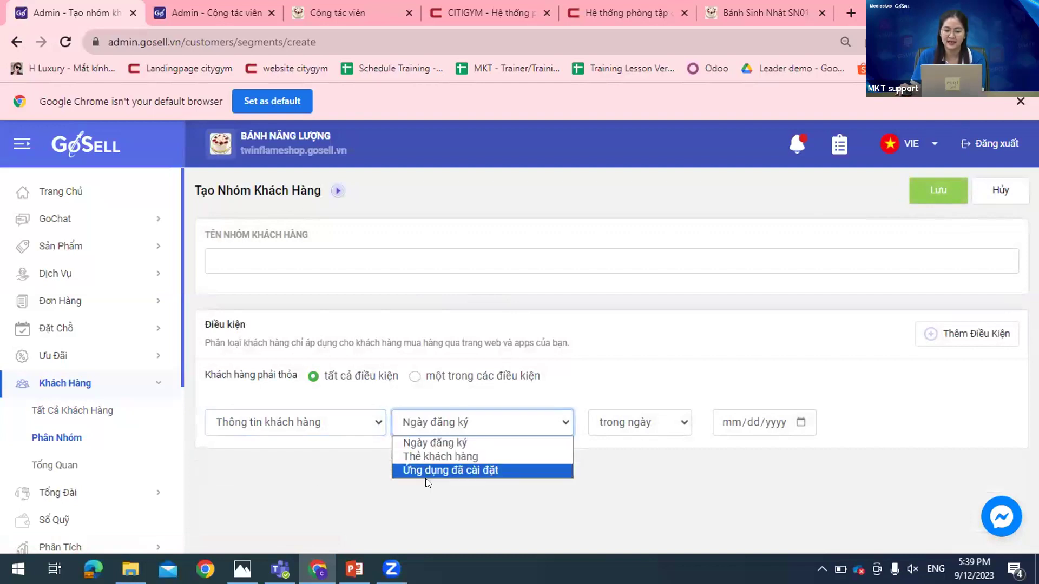
pyautogui.click(433, 458)
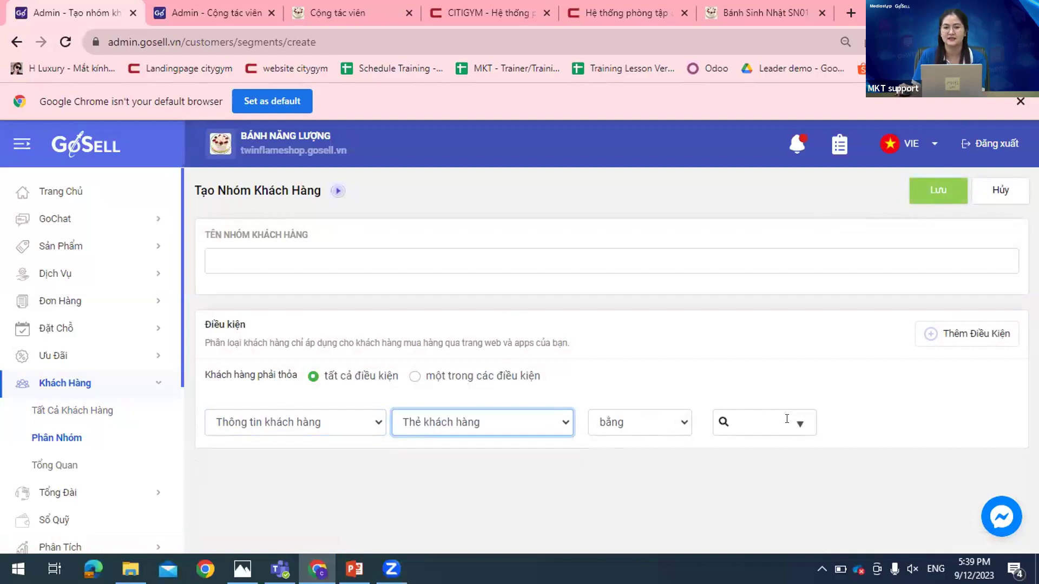
pyautogui.click(787, 420)
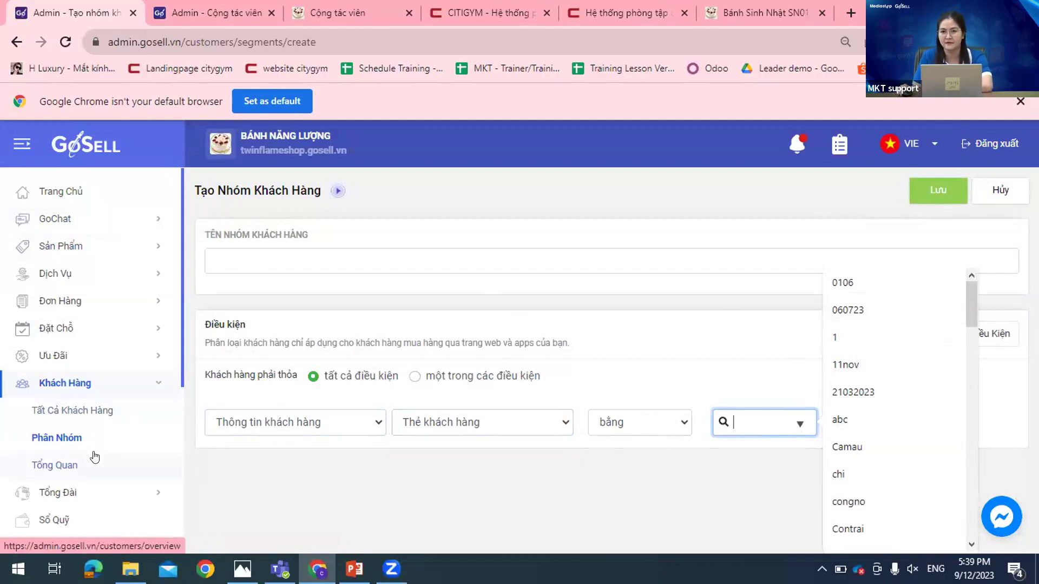
# Step: Leave the customer group form and open the email campaign list (Chiến Dịch Email) in the Tiếp Thị section
pyautogui.scroll(-1, 95, 458)
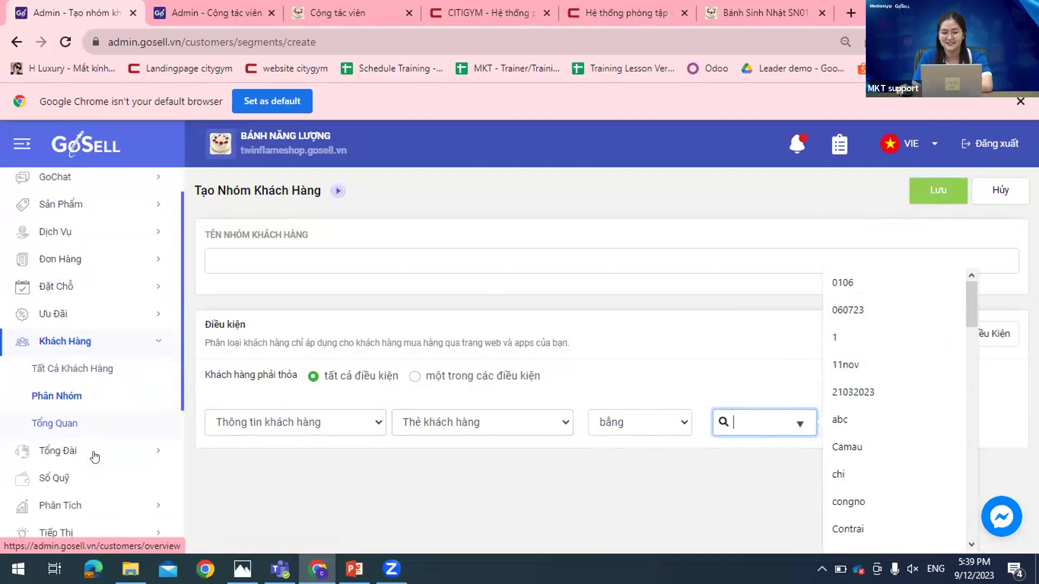
pyautogui.scroll(-5, 95, 457)
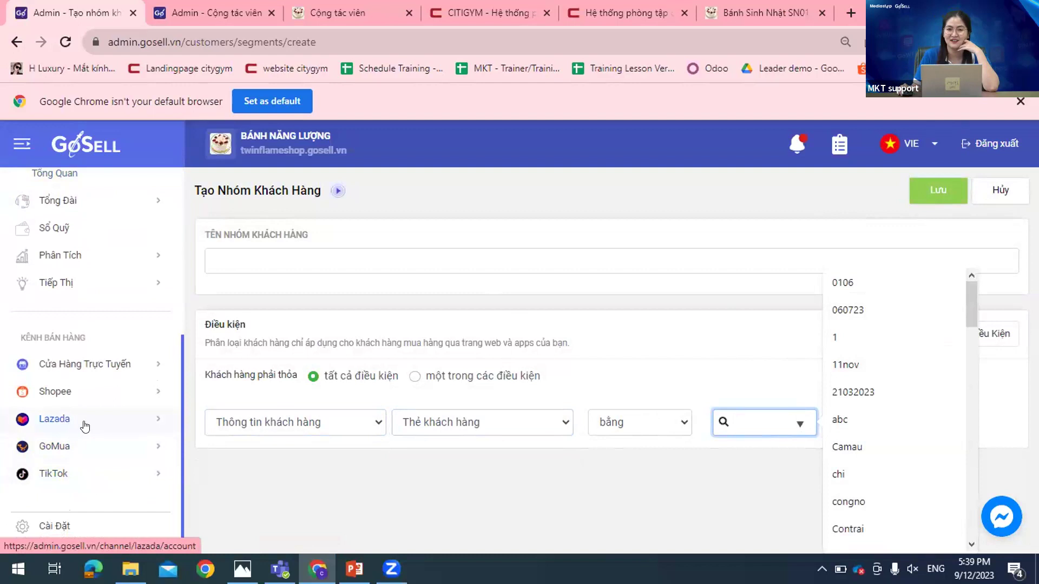
pyautogui.scroll(2, 88, 394)
pyautogui.click(81, 359)
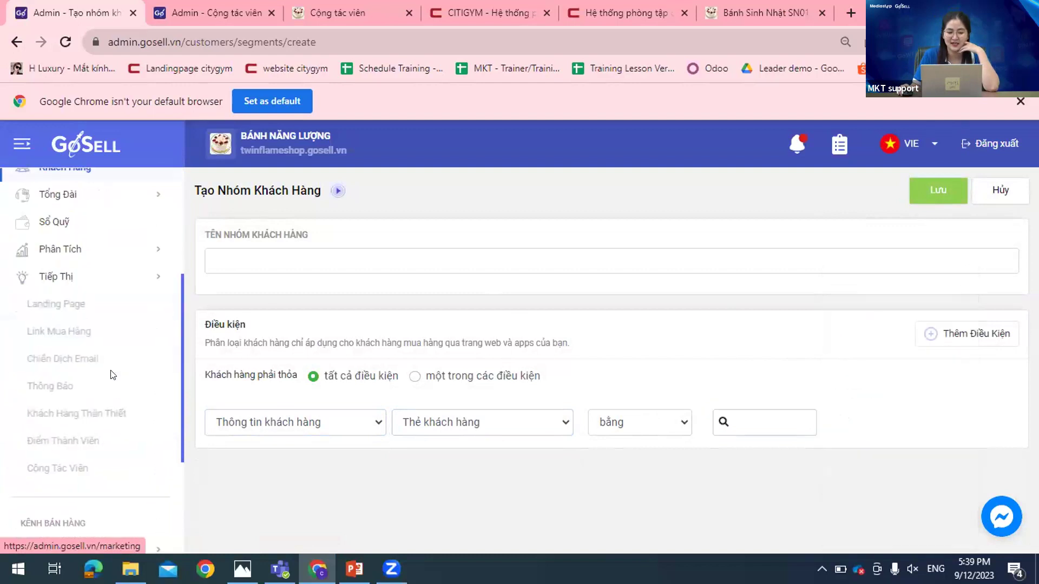
pyautogui.click(113, 375)
pyautogui.click(531, 368)
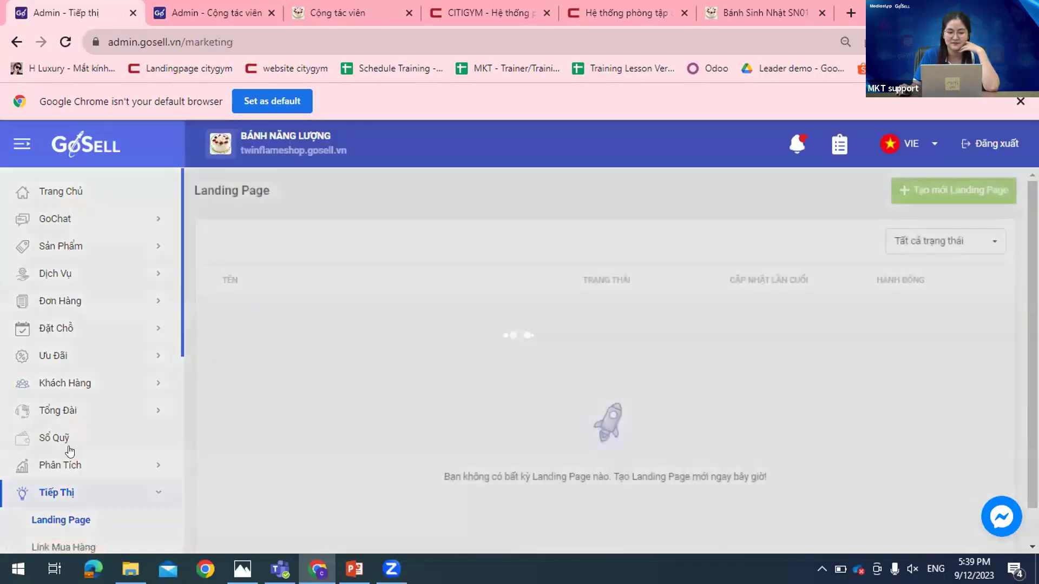
pyautogui.scroll(-5, 70, 443)
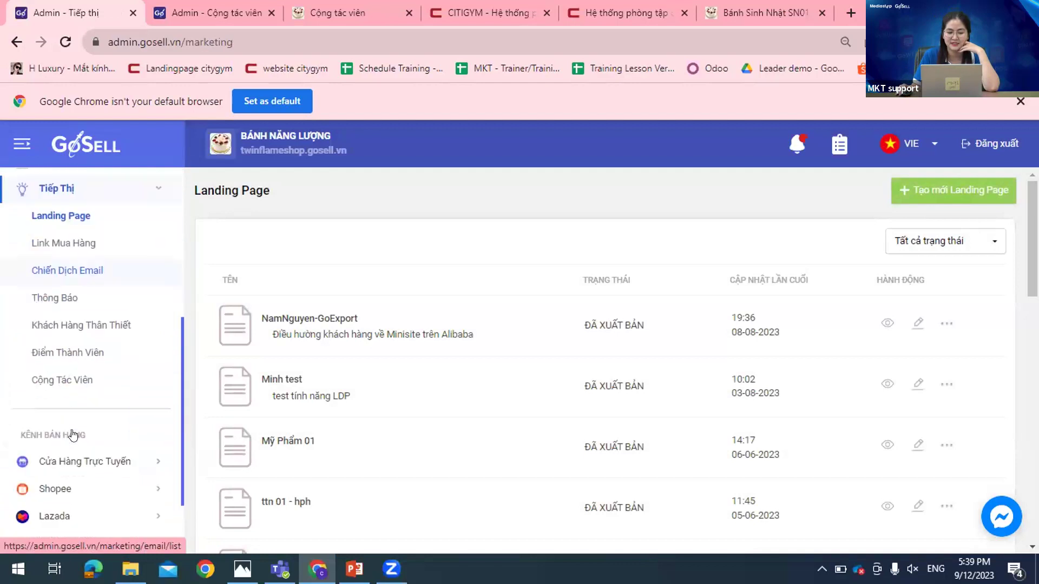
pyautogui.scroll(-2, 72, 433)
pyautogui.click(87, 199)
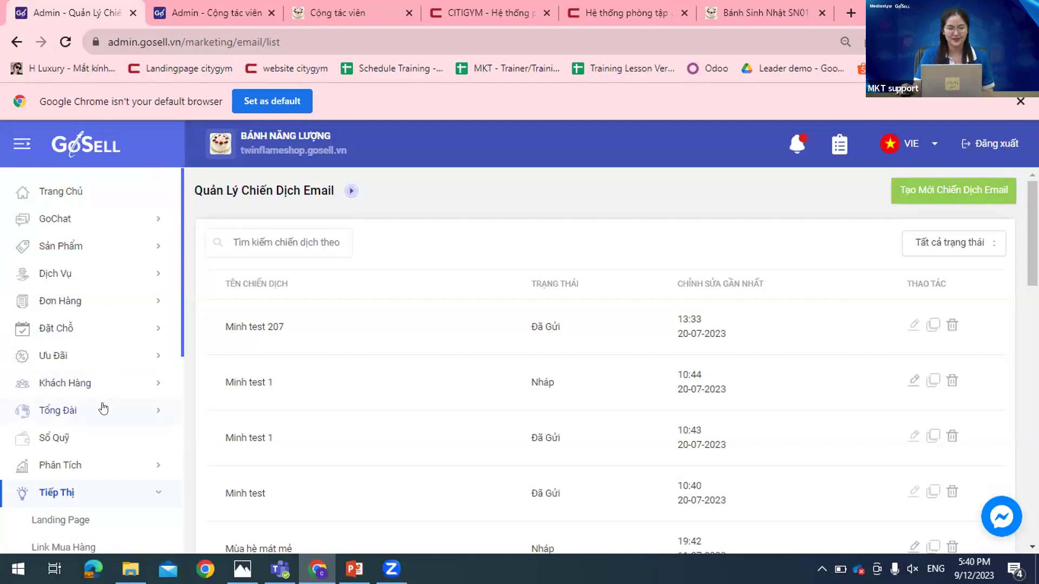
# Step: Look over the other Tiếp Thị features and open GoChat's Facebook page connection settings
pyautogui.scroll(-3, 113, 481)
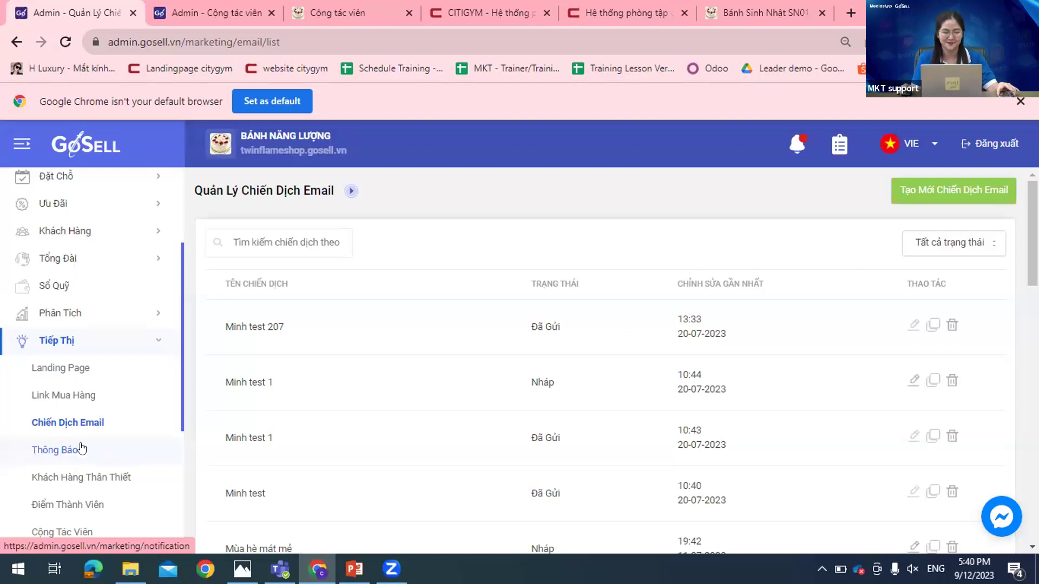
pyautogui.scroll(-1, 73, 448)
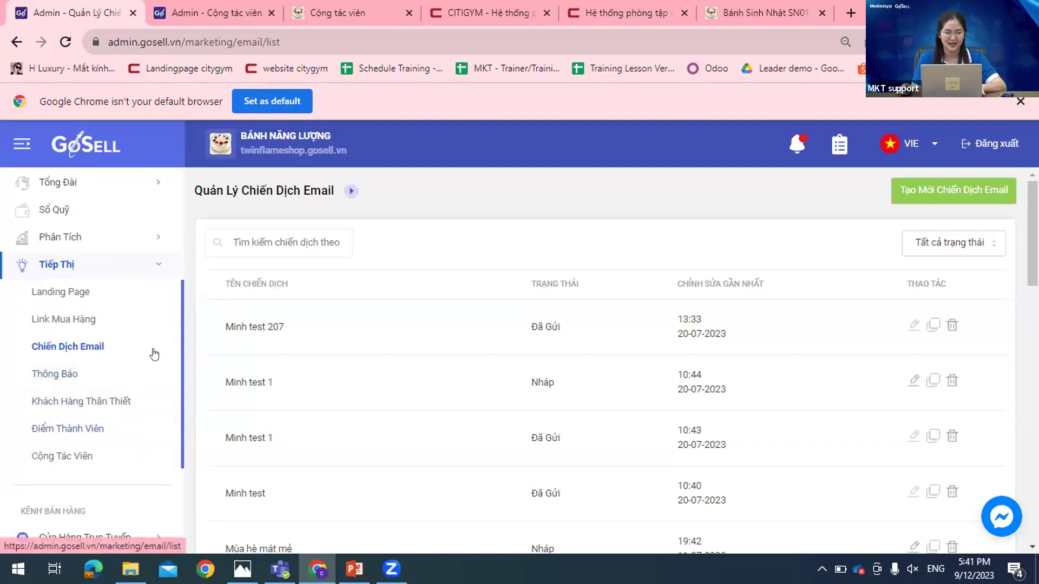
pyautogui.scroll(3, 151, 353)
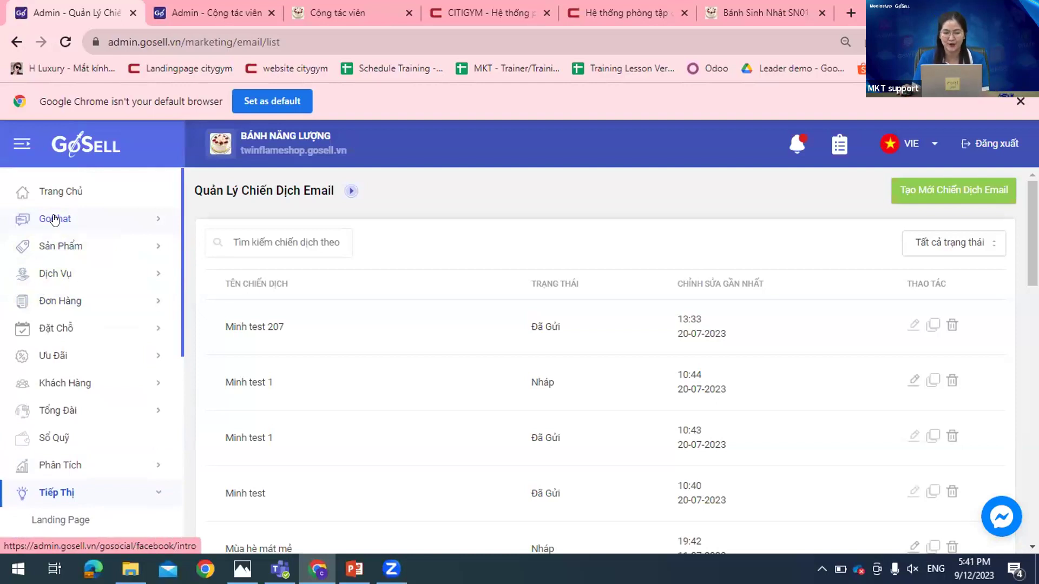
pyautogui.click(54, 219)
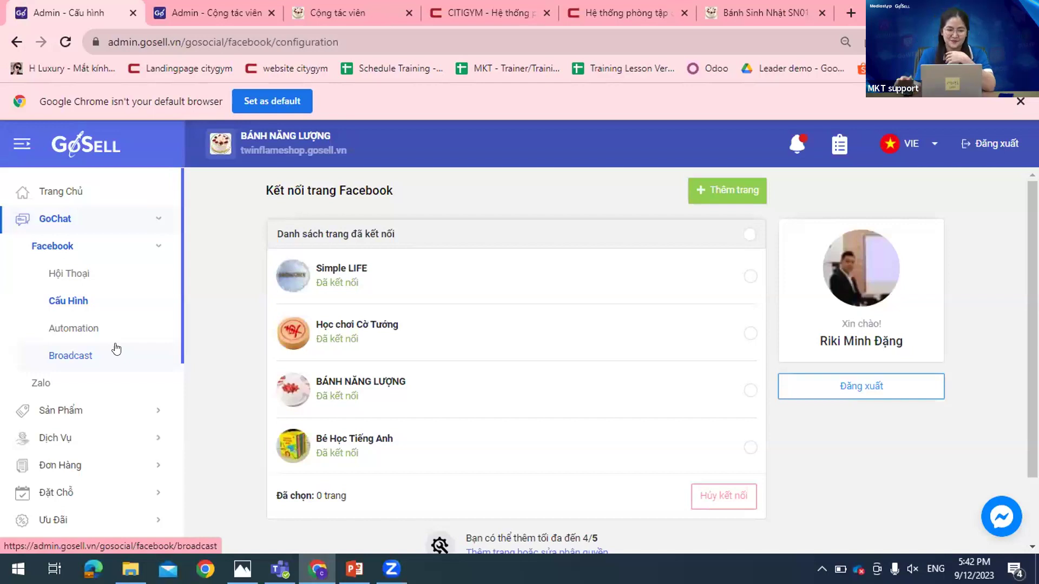
# Step: Open the online store's theme design page and bring up the active theme Test 1 Ly in the editor
pyautogui.scroll(-3, 116, 349)
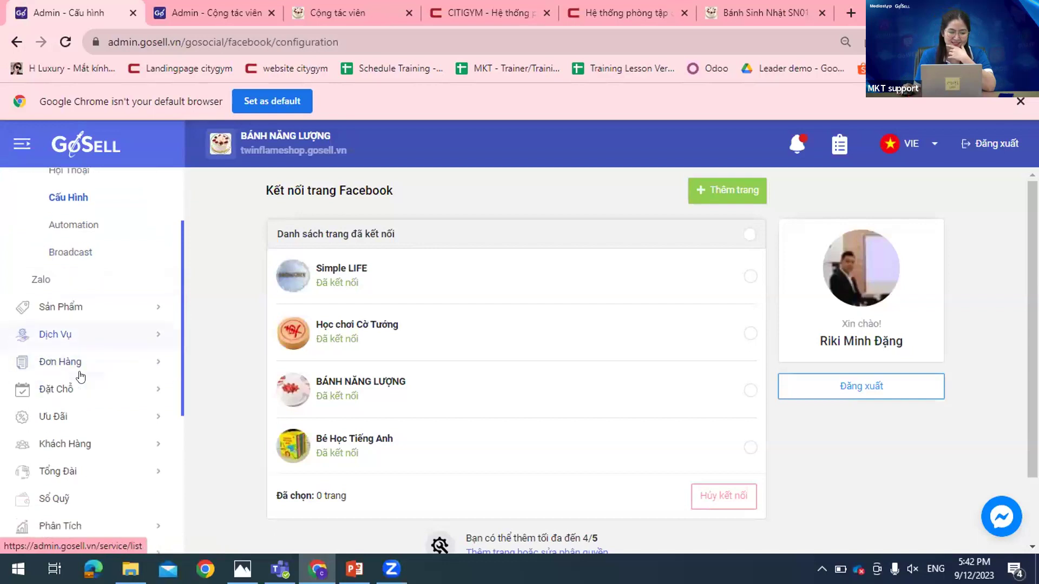
pyautogui.scroll(-3, 82, 376)
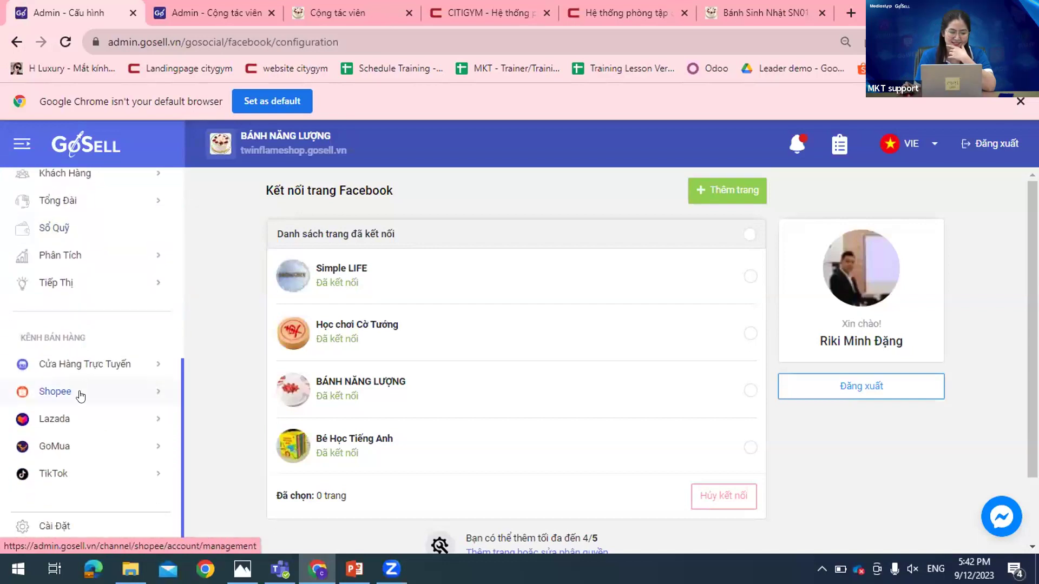
pyautogui.click(99, 369)
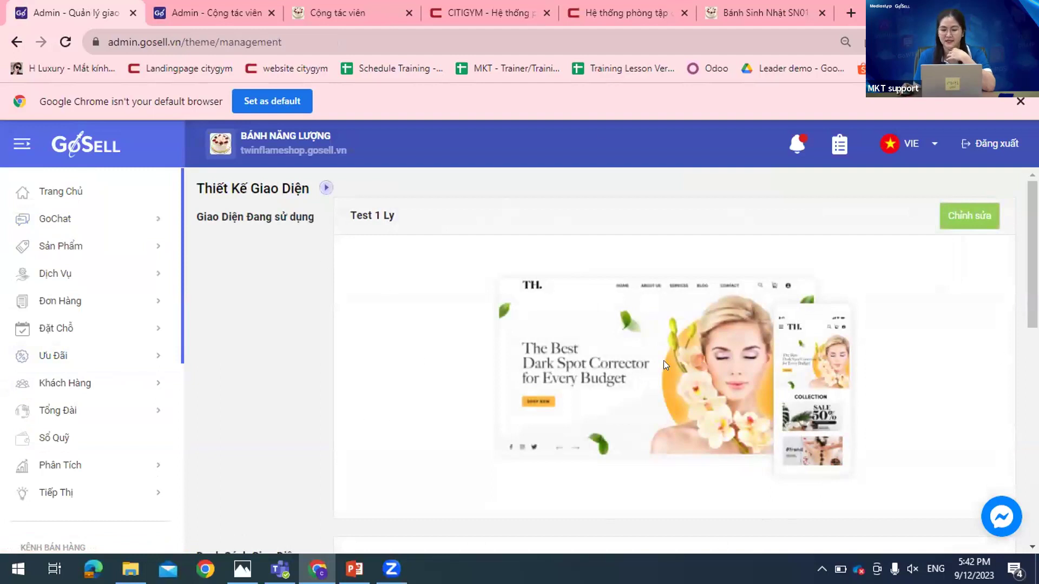
pyautogui.scroll(-3, 699, 341)
pyautogui.scroll(3, 699, 341)
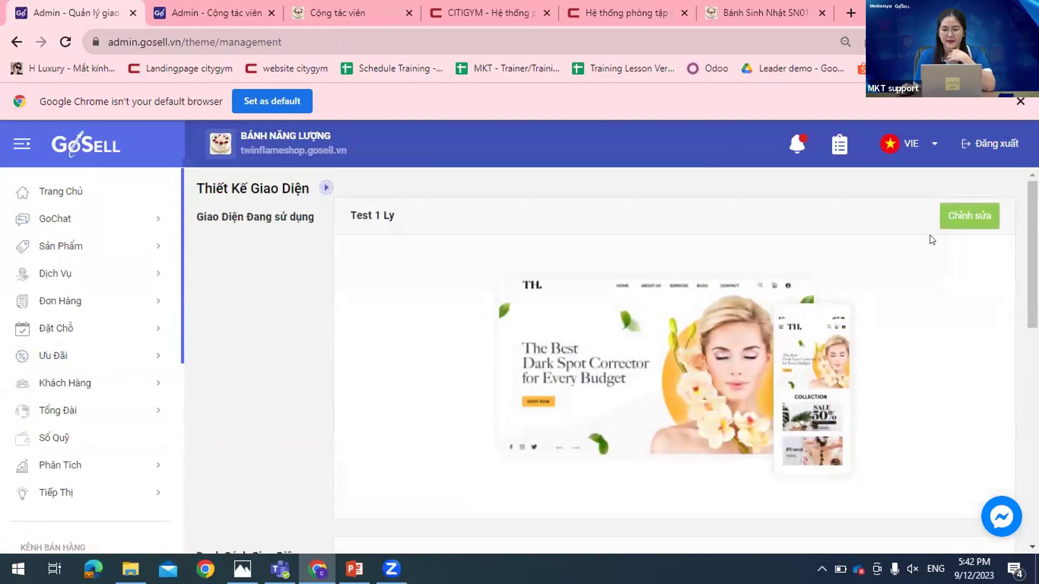
pyautogui.click(969, 215)
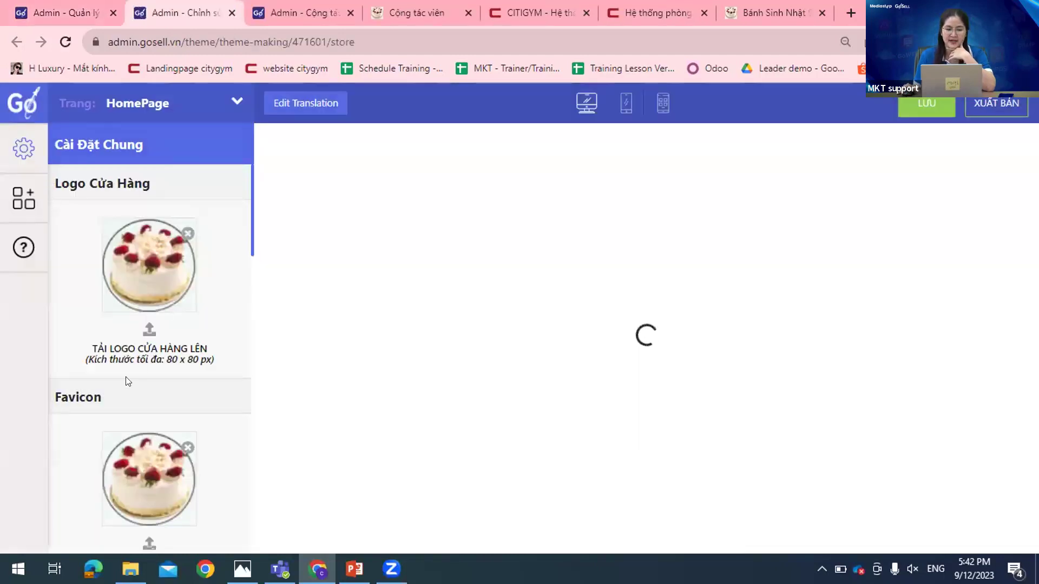
pyautogui.scroll(-3, 117, 344)
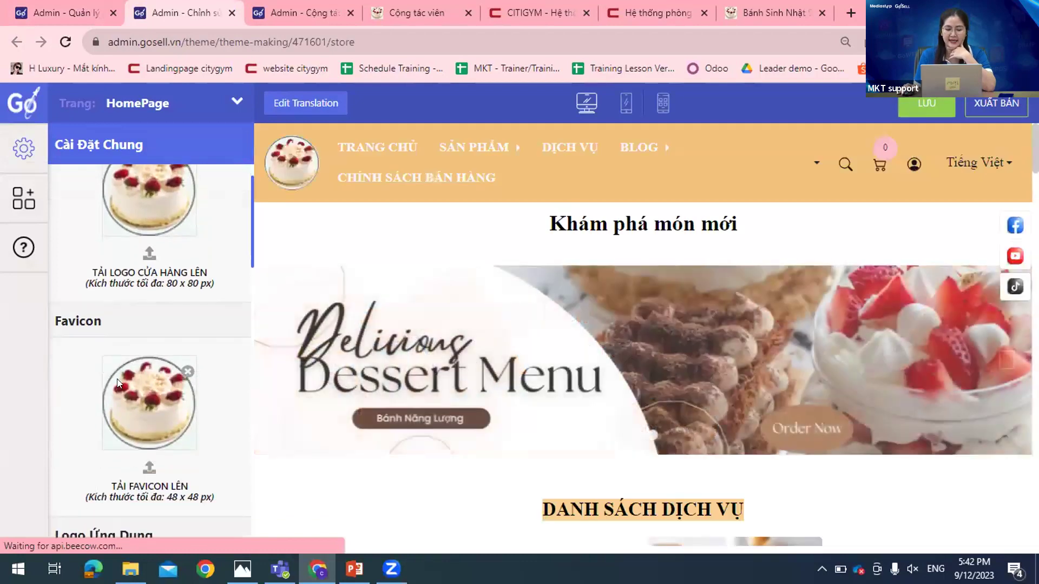
# Step: Look over the theme's logo and favicon settings in Cài Đặt Chung, and the components offered in Danh Sách Chỉnh Sửa
pyautogui.scroll(-5, 137, 306)
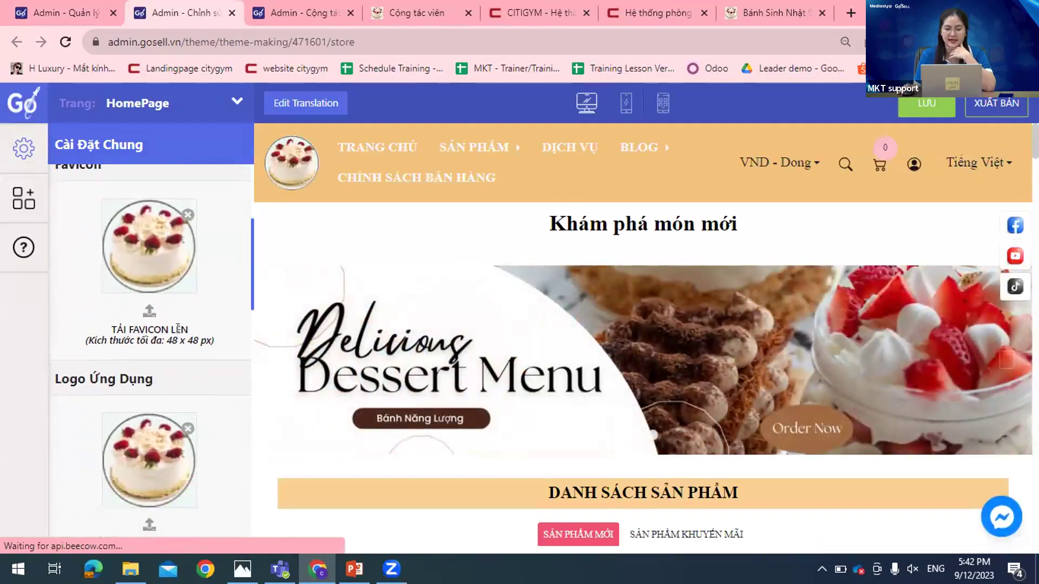
pyautogui.click(24, 198)
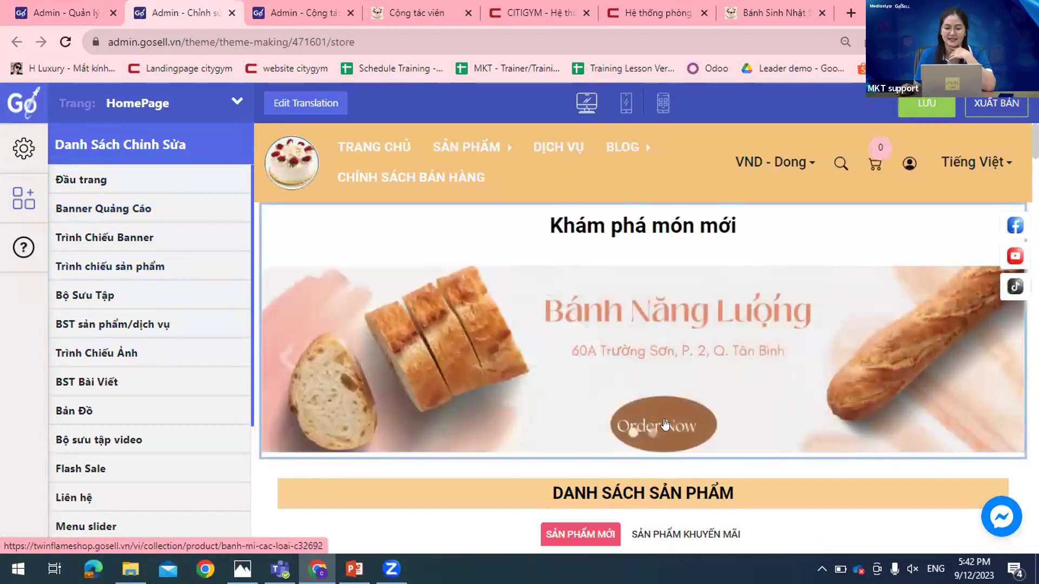
pyautogui.scroll(-1, 125, 297)
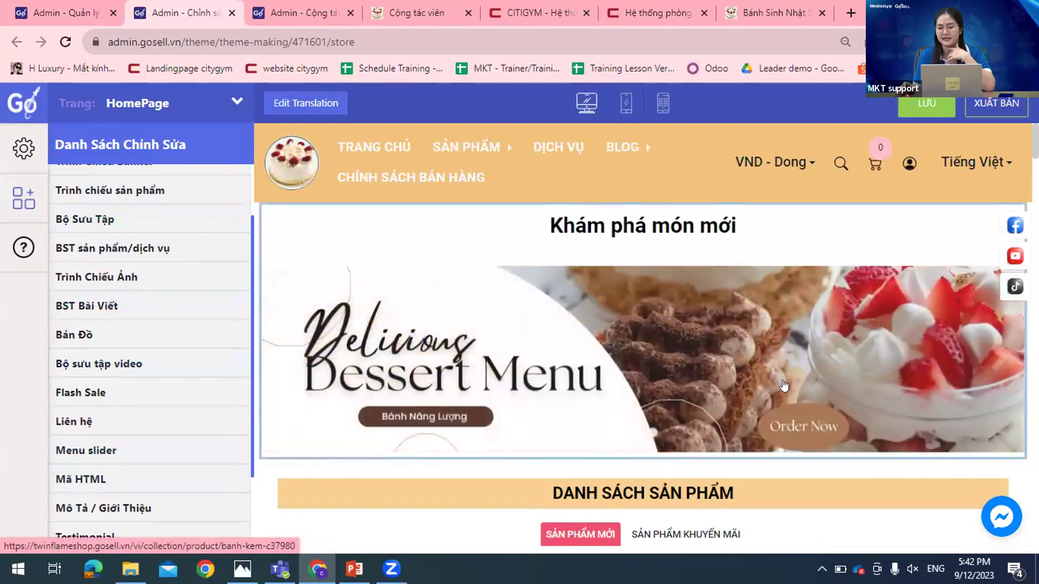
# Step: Open the edit settings of the homepage's Danh sách sản phẩm block in the theme preview
pyautogui.scroll(-1, 773, 458)
pyautogui.scroll(-2, 751, 361)
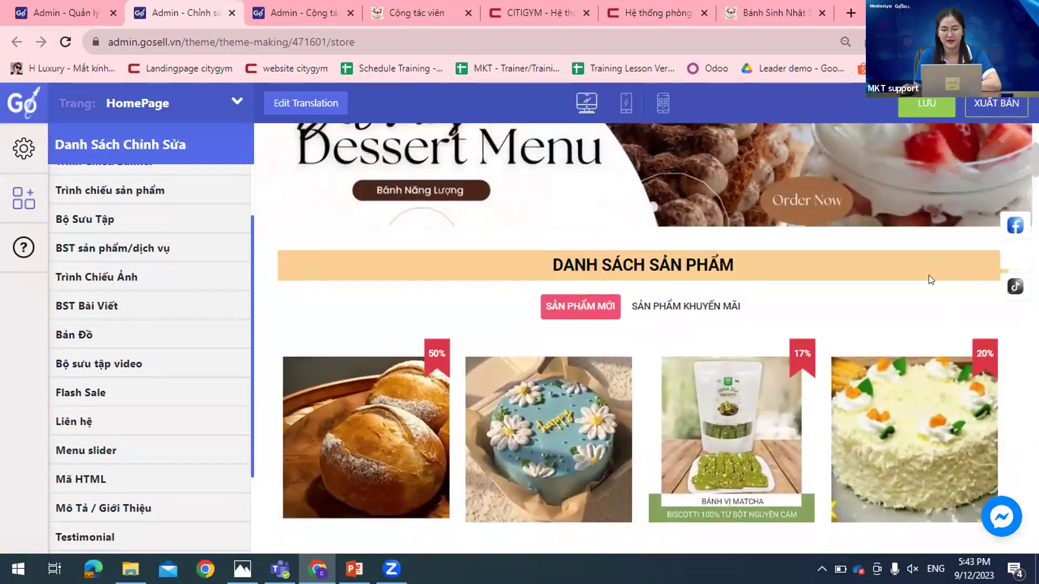
pyautogui.click(974, 297)
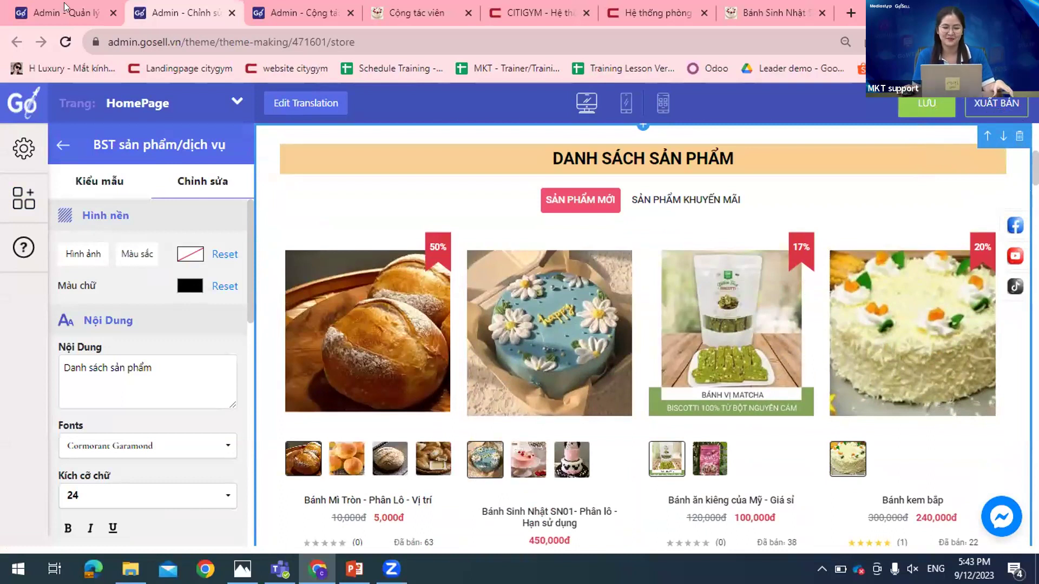
# Step: Close the theme editor, return to the Thiết Kế Giao Diện page, and switch to the slide show's closing slide in PowerPoint
pyautogui.hotkey('ctrl', 'w')
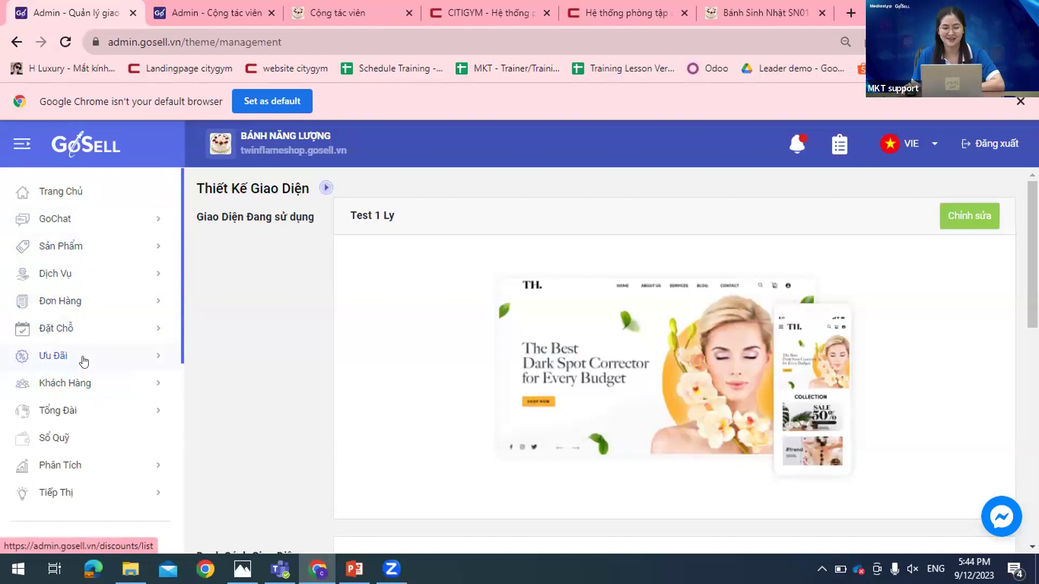
pyautogui.scroll(-1, 81, 368)
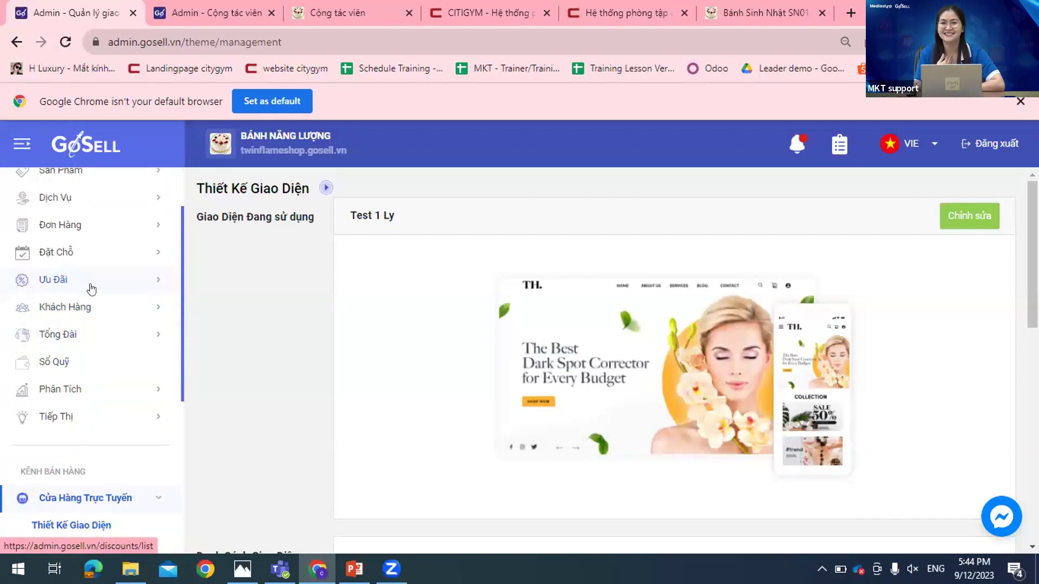
pyautogui.hotkey('alt', 'Tab')
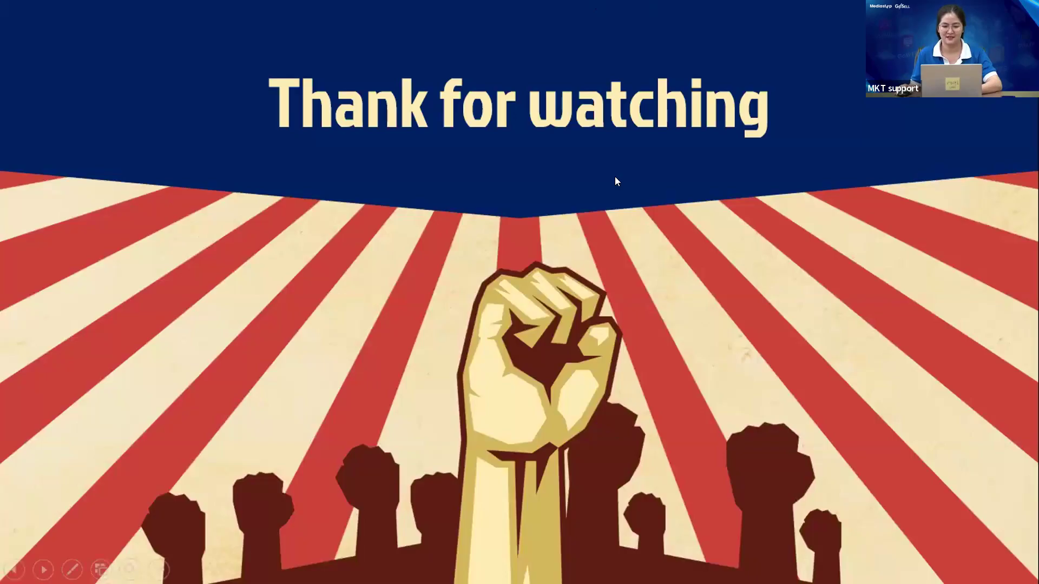